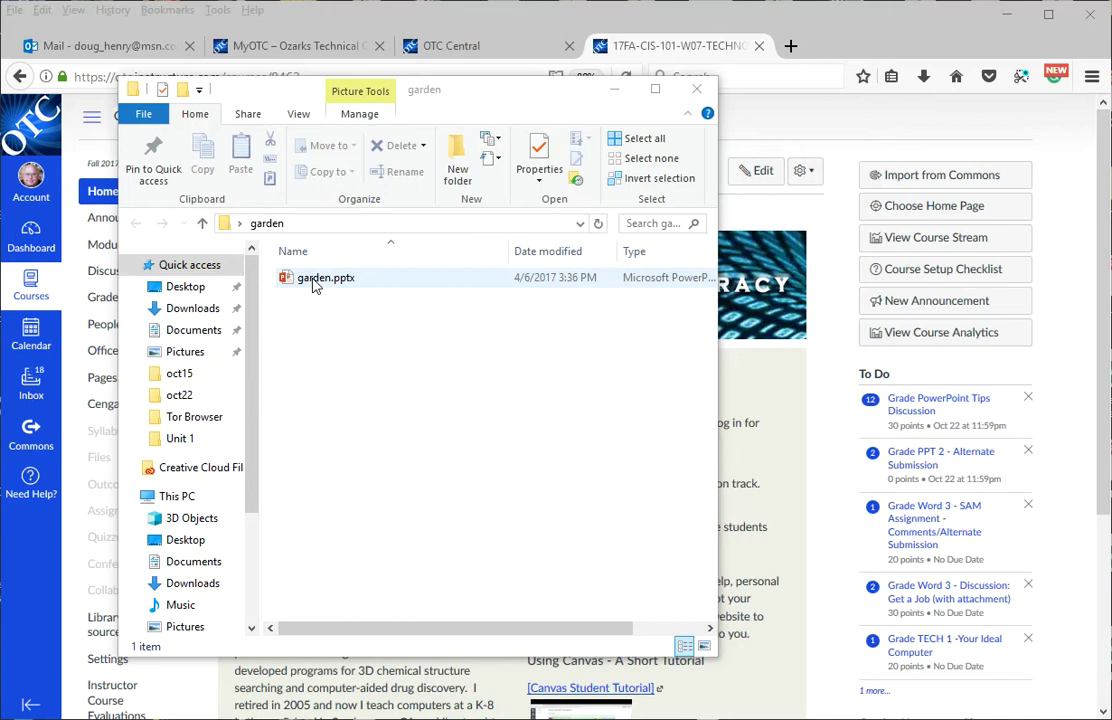
Open garden.pptx from the Desktop garden folder
double_click(314, 285)
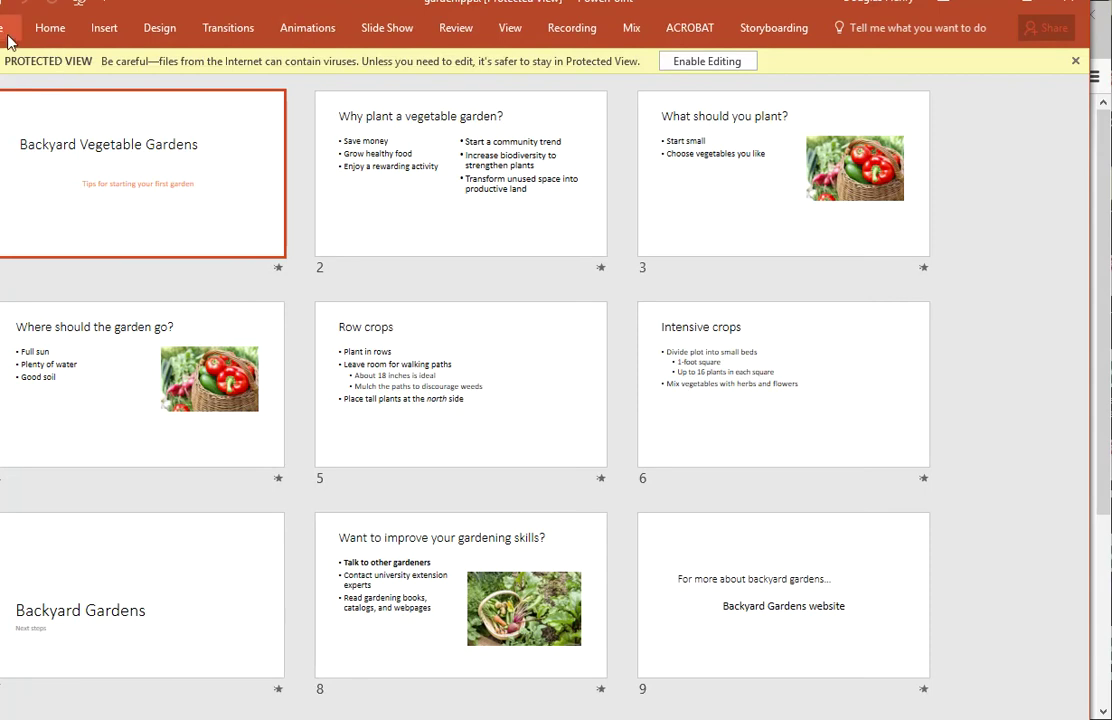
Enable editing and export all slides as JPEG images into the garden folder
click(705, 64)
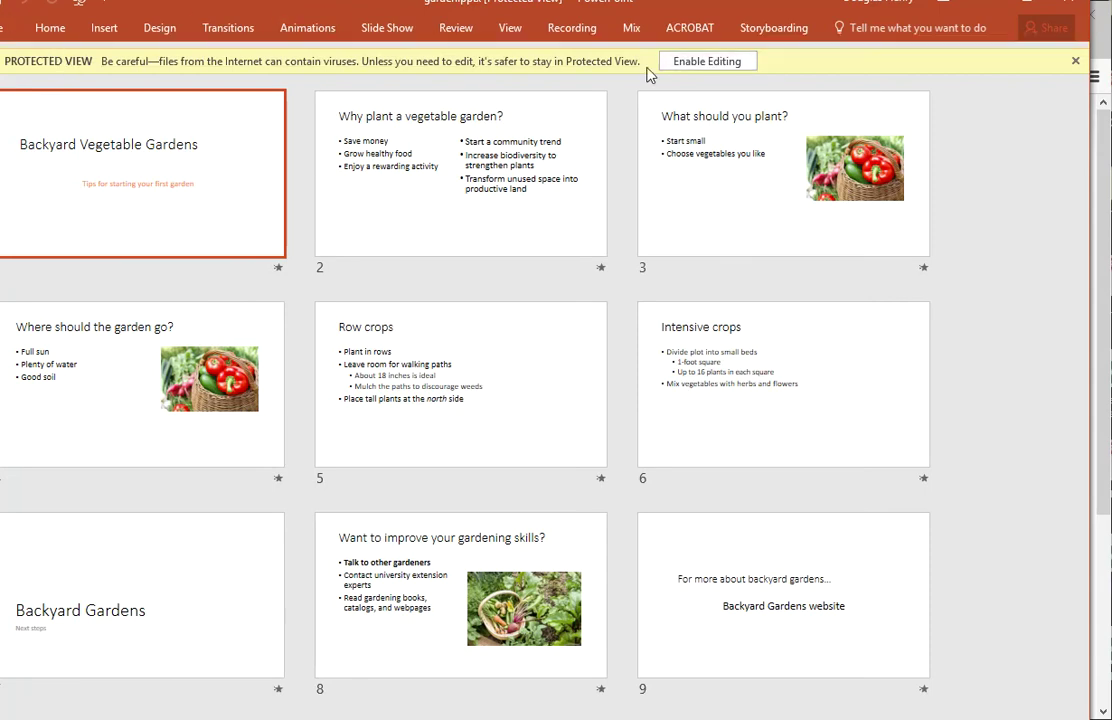
click(10, 33)
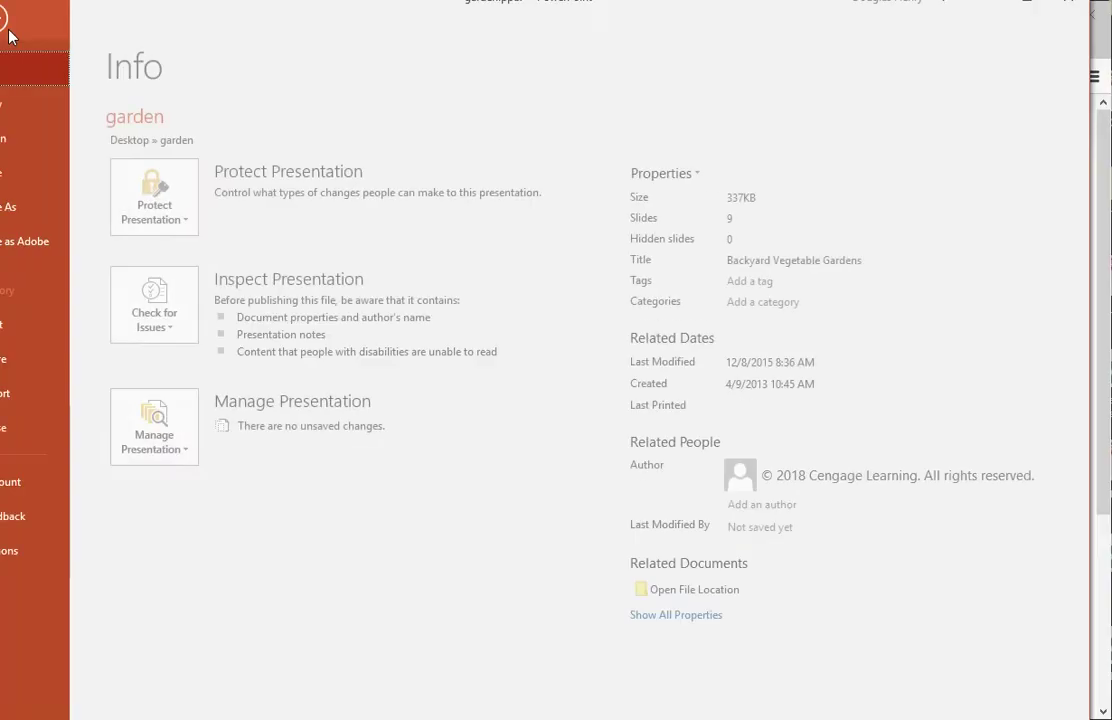
click(18, 222)
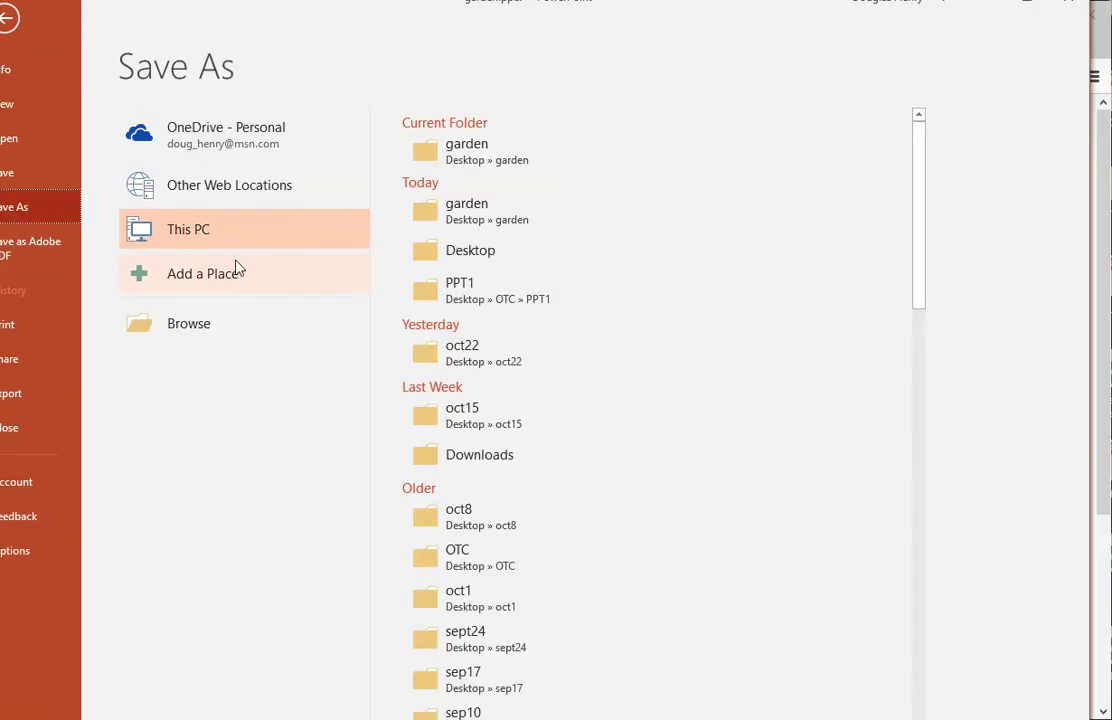
click(447, 155)
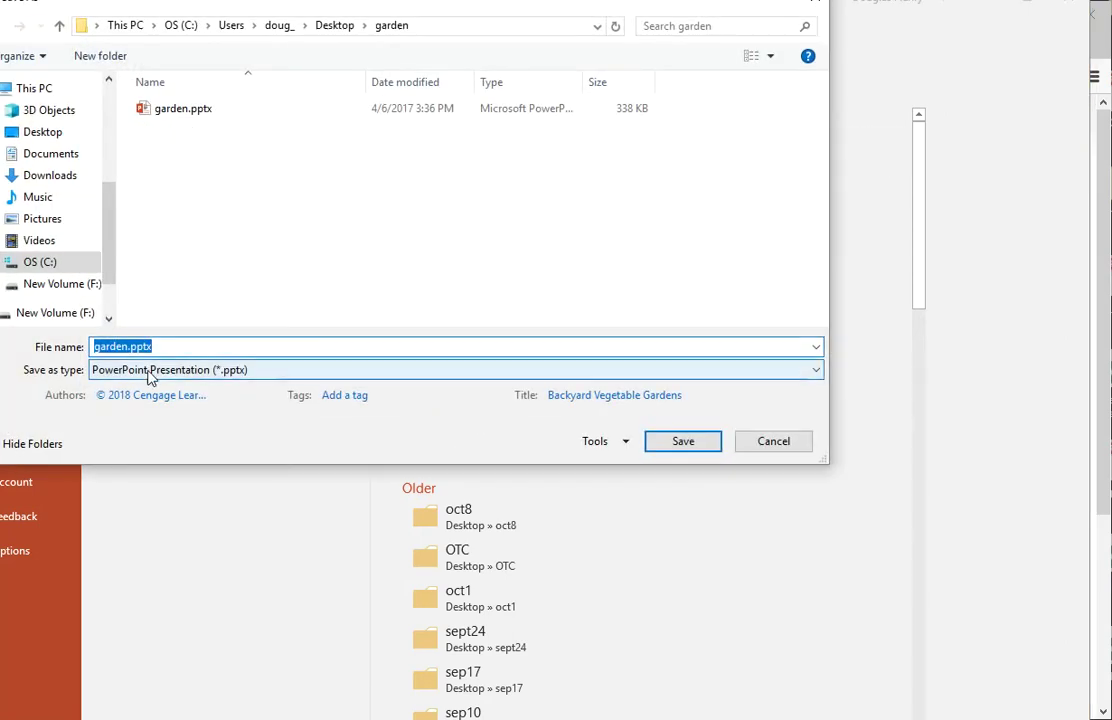
click(816, 371)
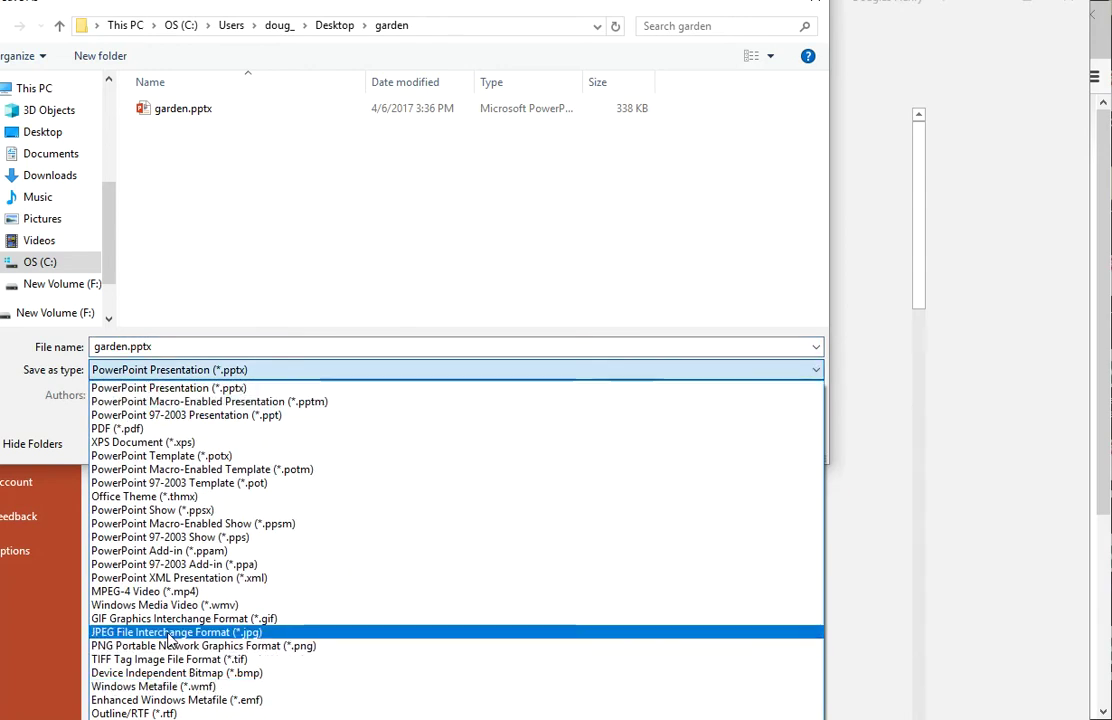
click(290, 632)
click(687, 447)
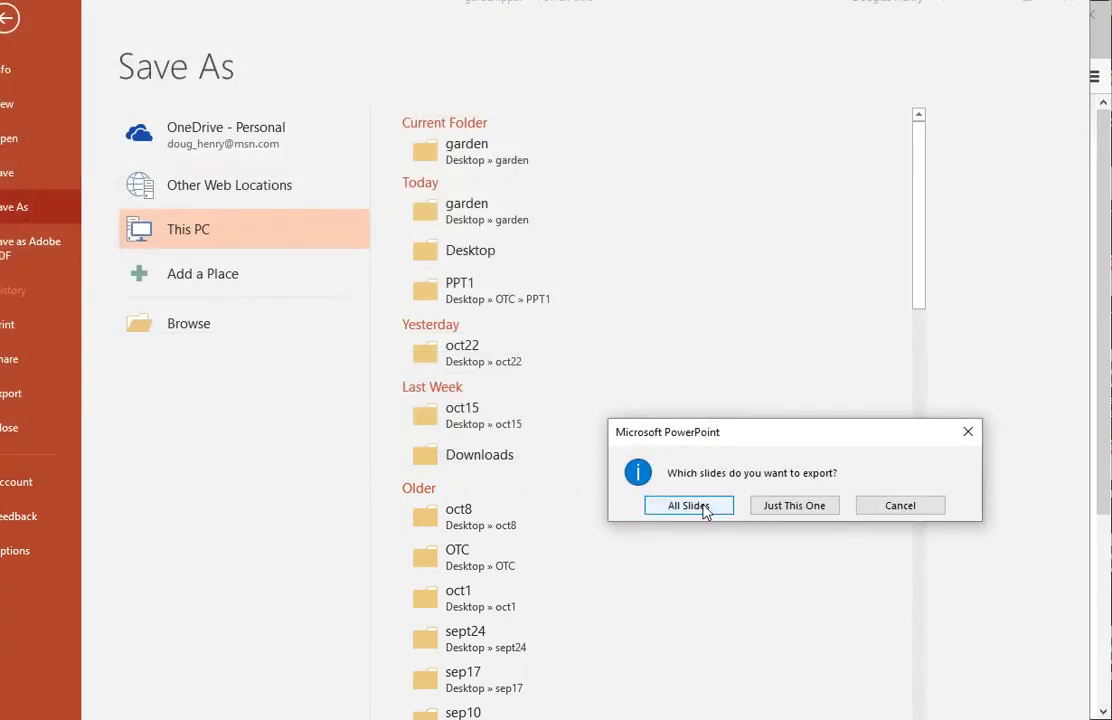
click(706, 507)
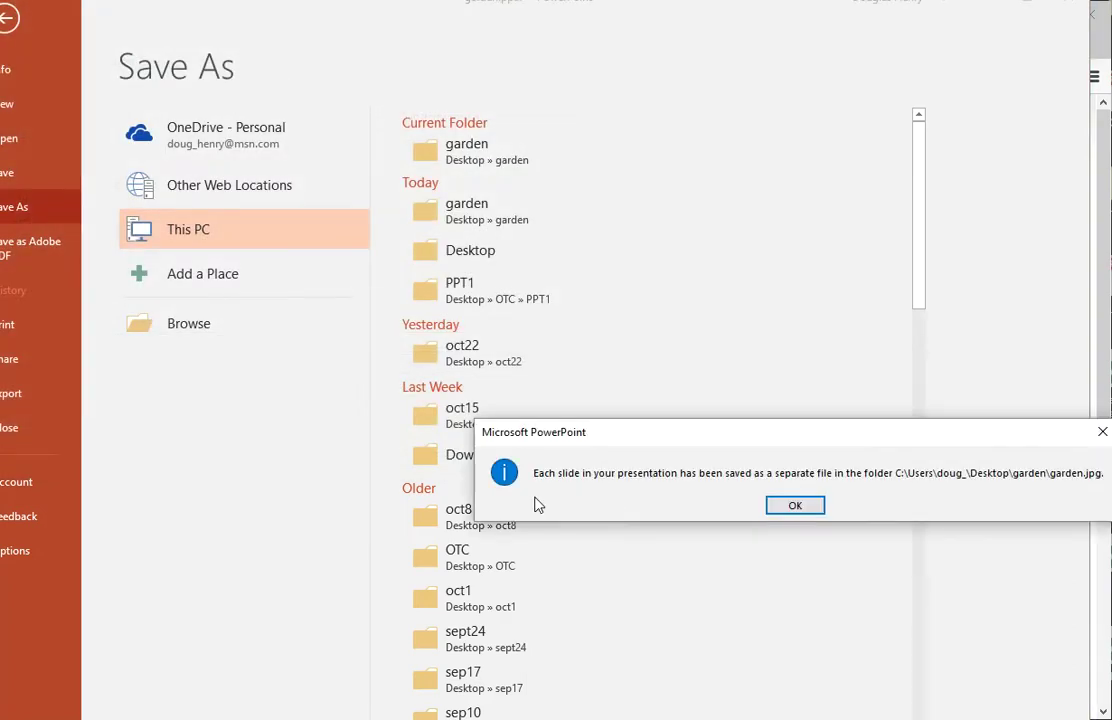
click(793, 507)
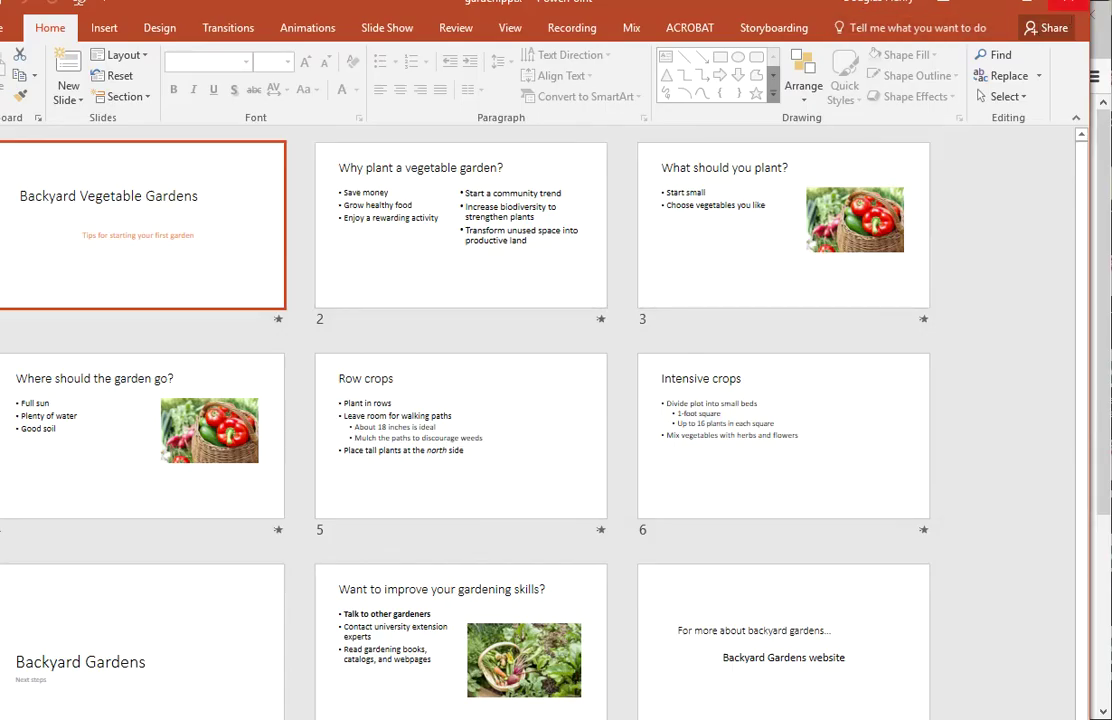
click(1070, 4)
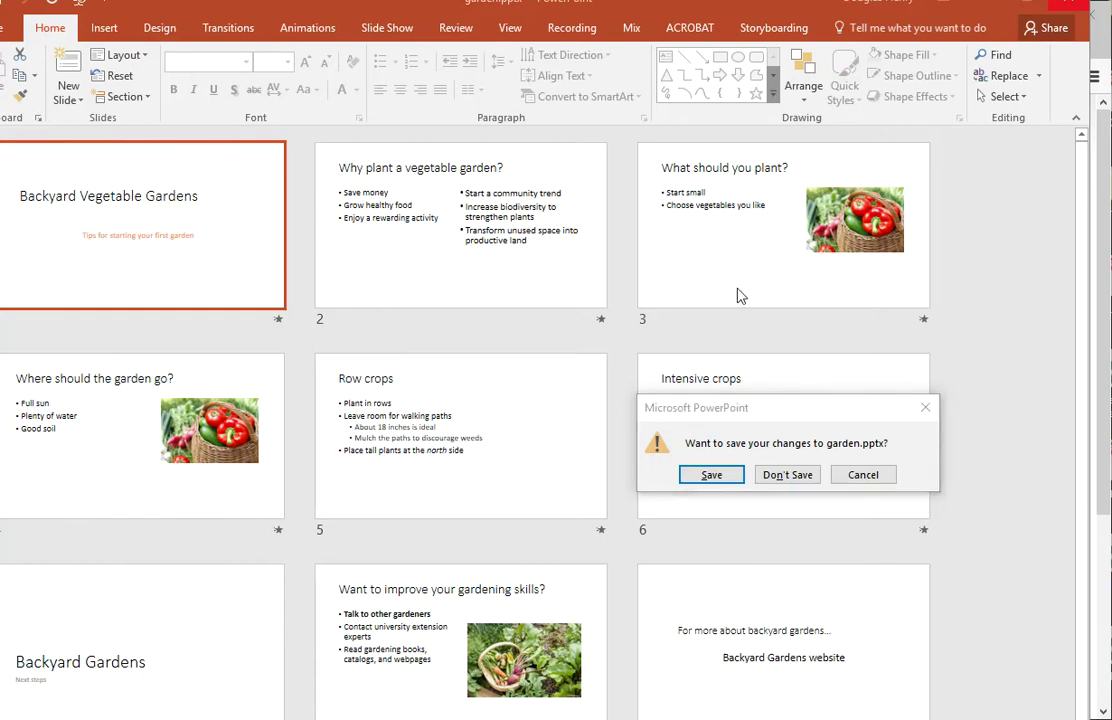
Close garden.pptx without saving and open the subfolder holding Slide1.JPG through Slide9.JPG
click(795, 477)
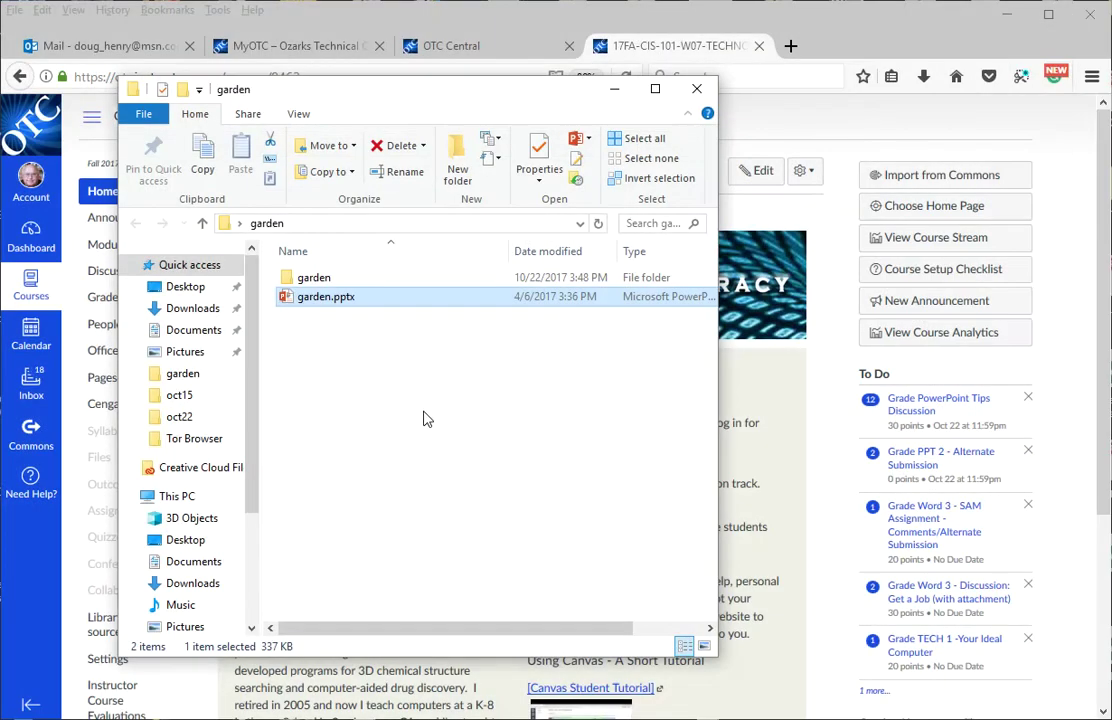
double_click(310, 279)
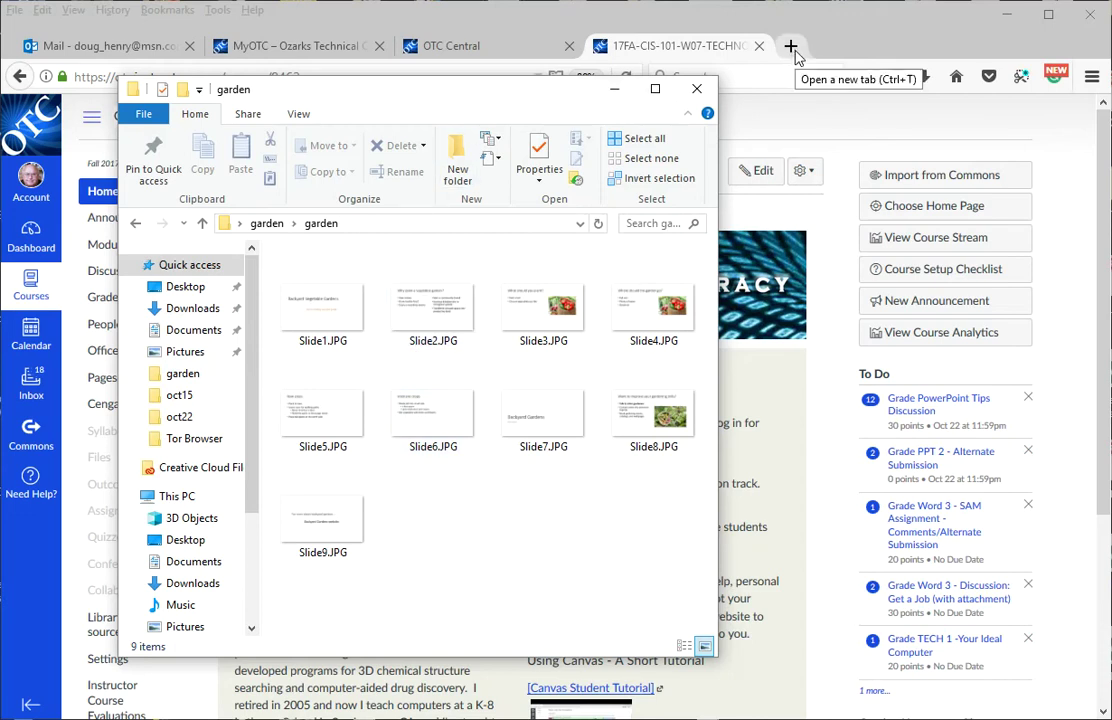
drag(453, 90, 456, 274)
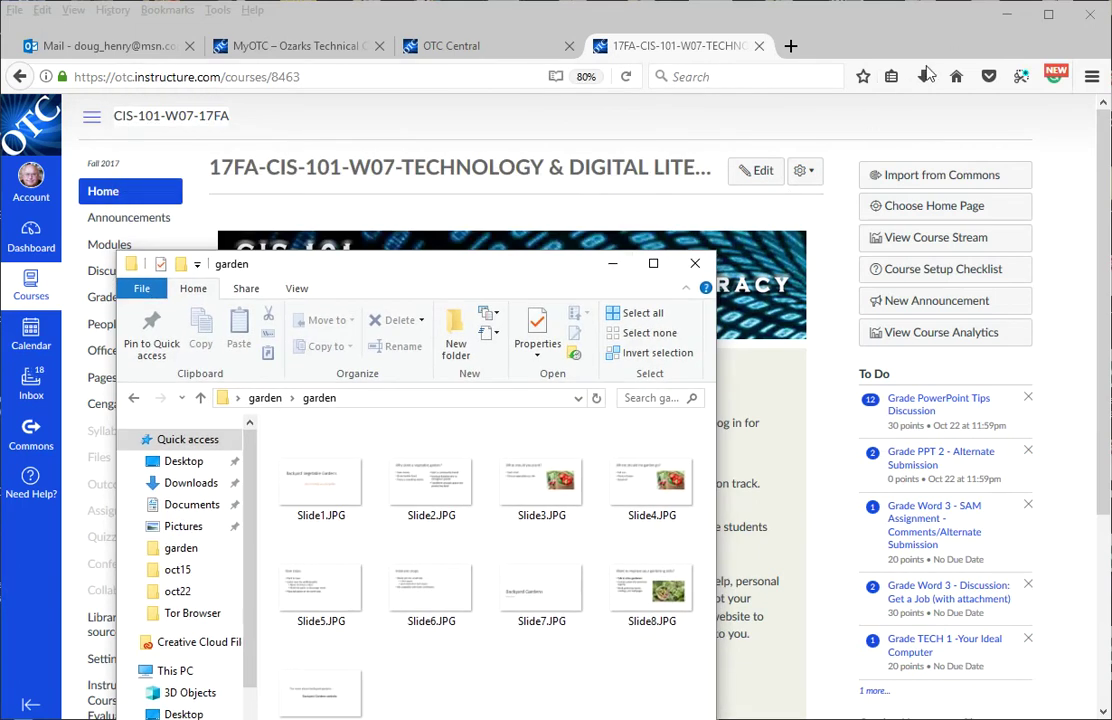
Go to spark.adobe.com in a new Firefox tab
click(790, 46)
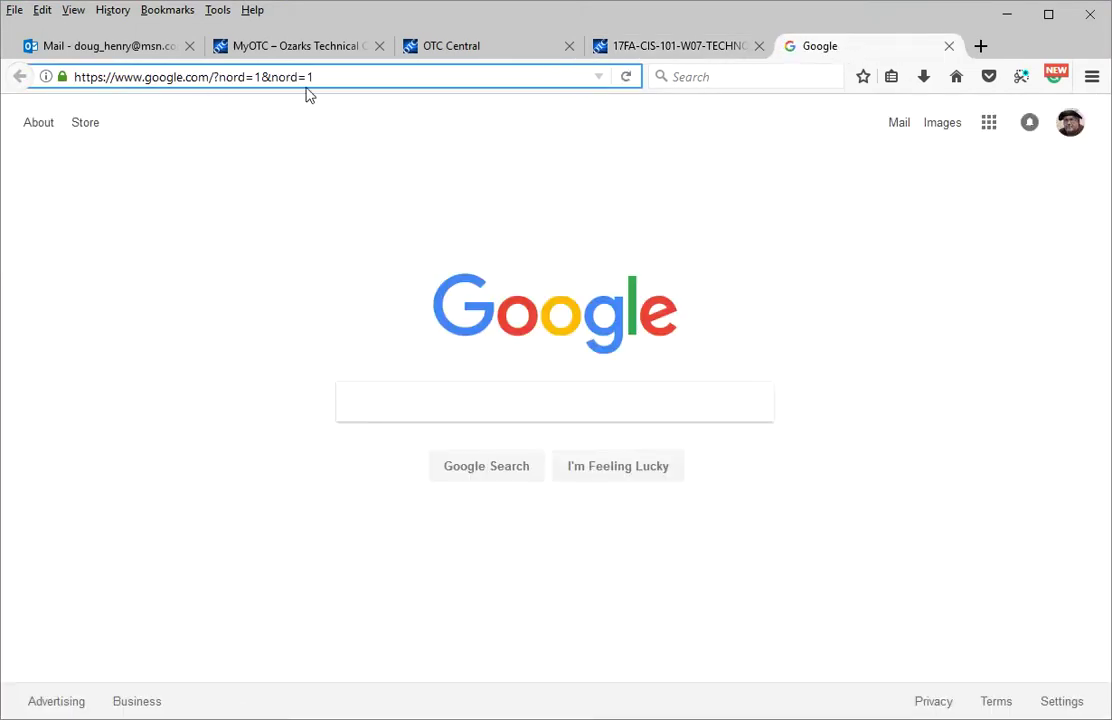
key(ctrl+a)
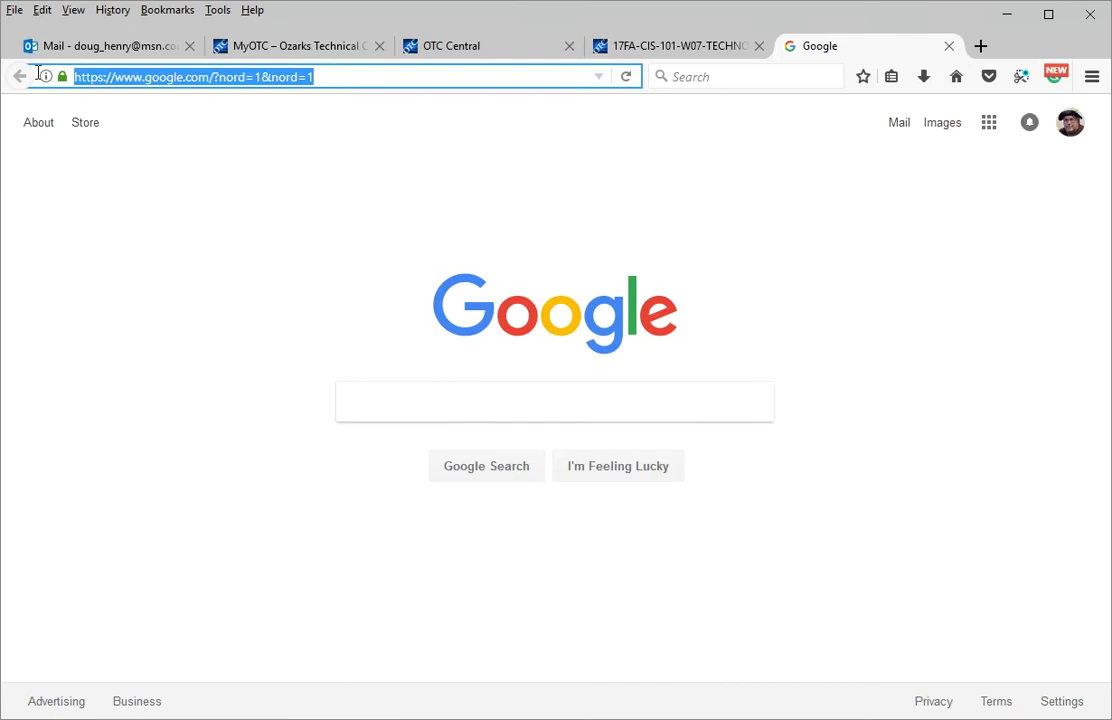
text(spark.)
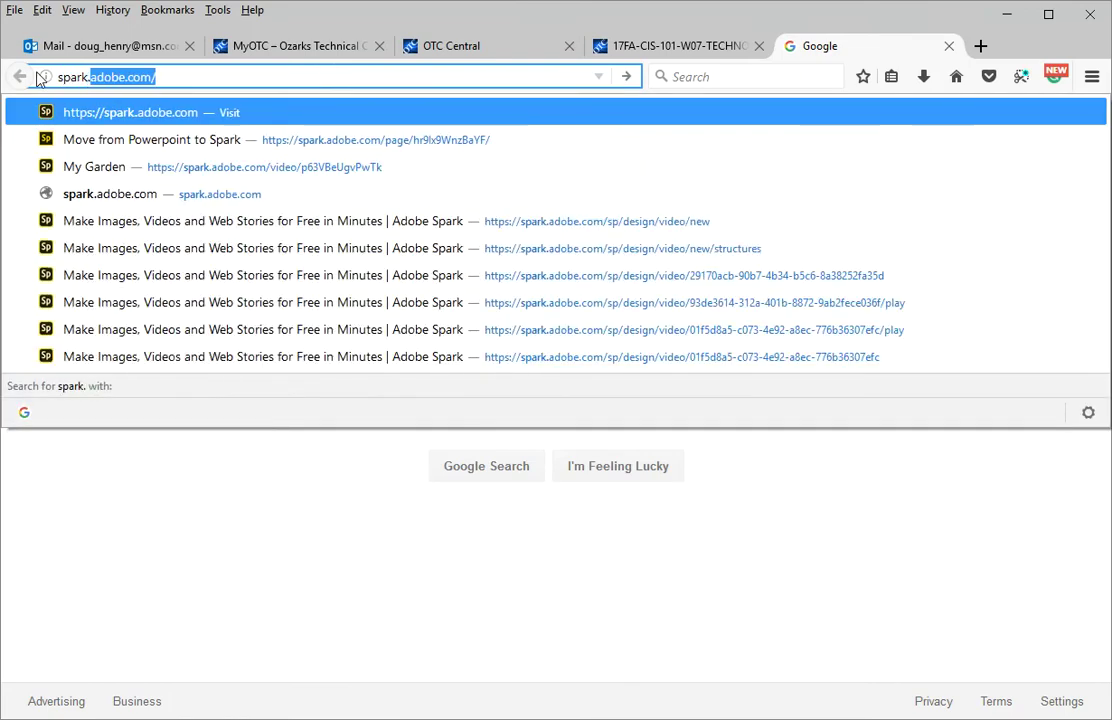
key(Return)
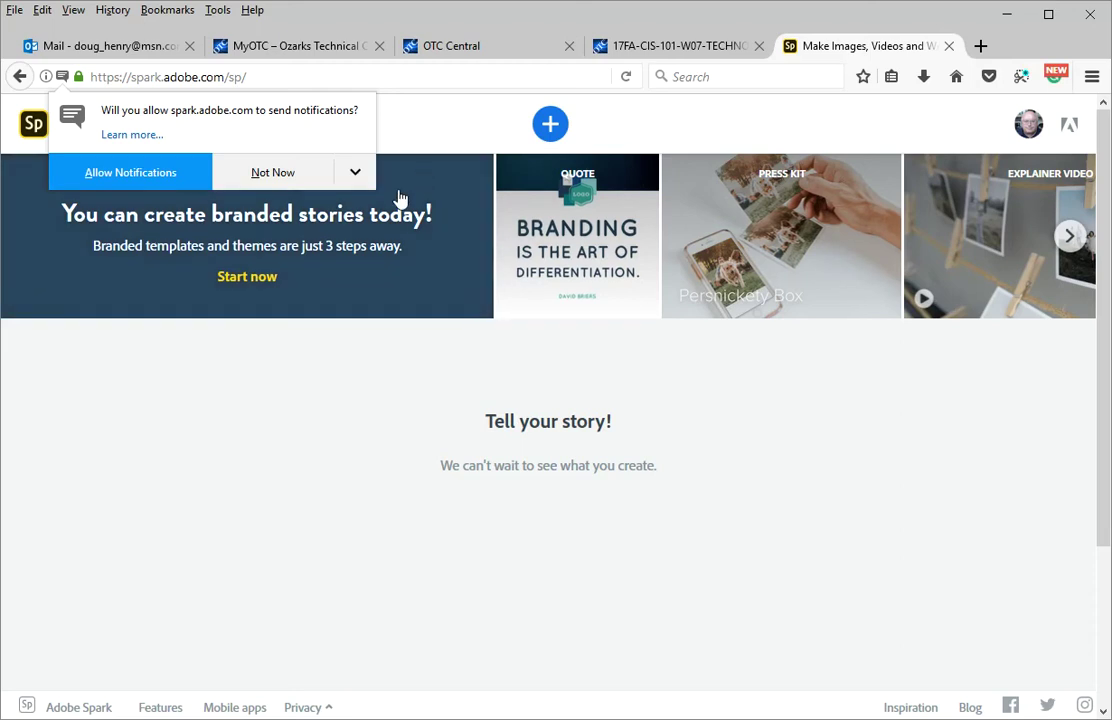
Decline site notifications and start a new video project, skipping the title
click(272, 177)
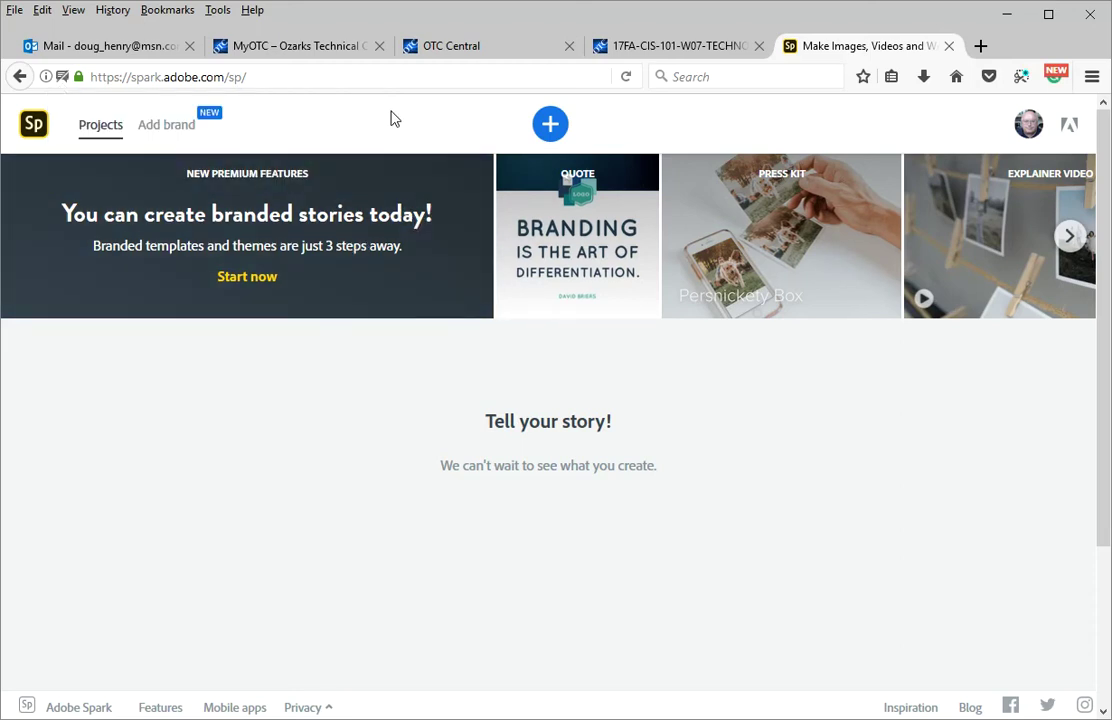
click(551, 130)
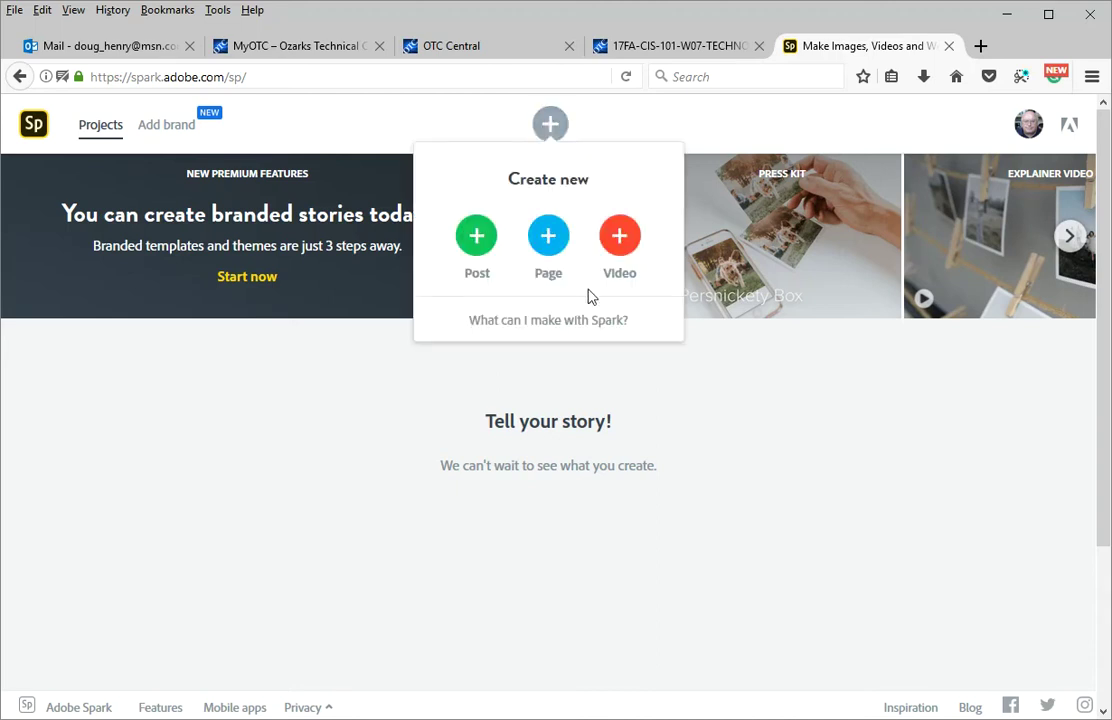
click(614, 238)
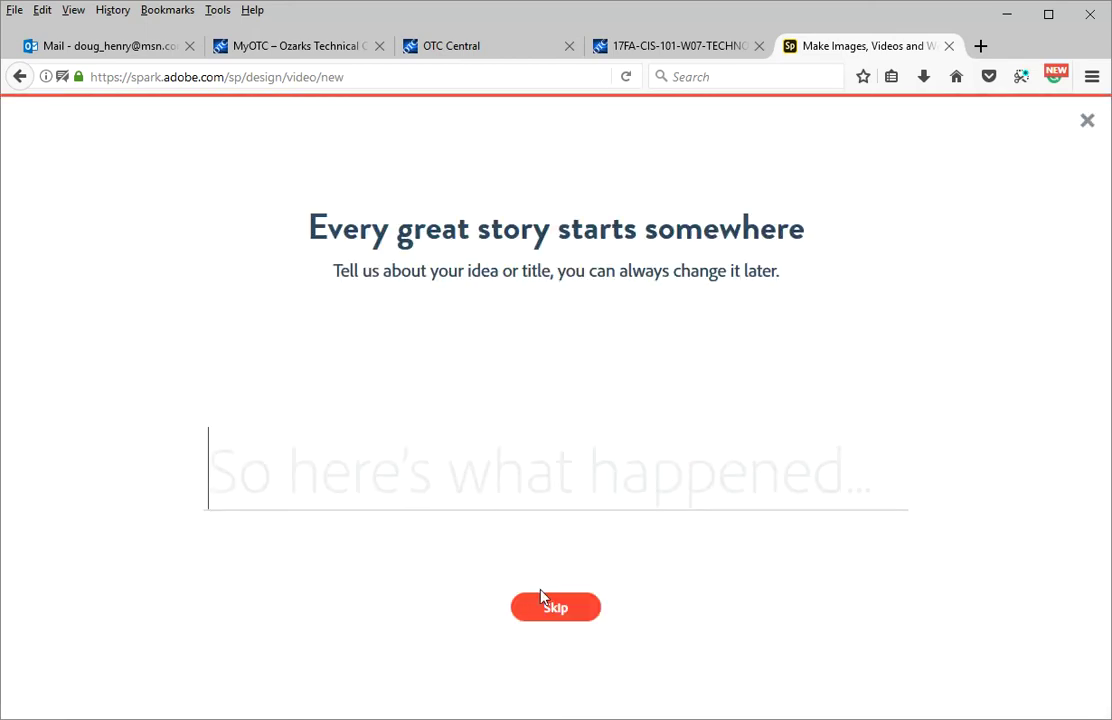
click(563, 606)
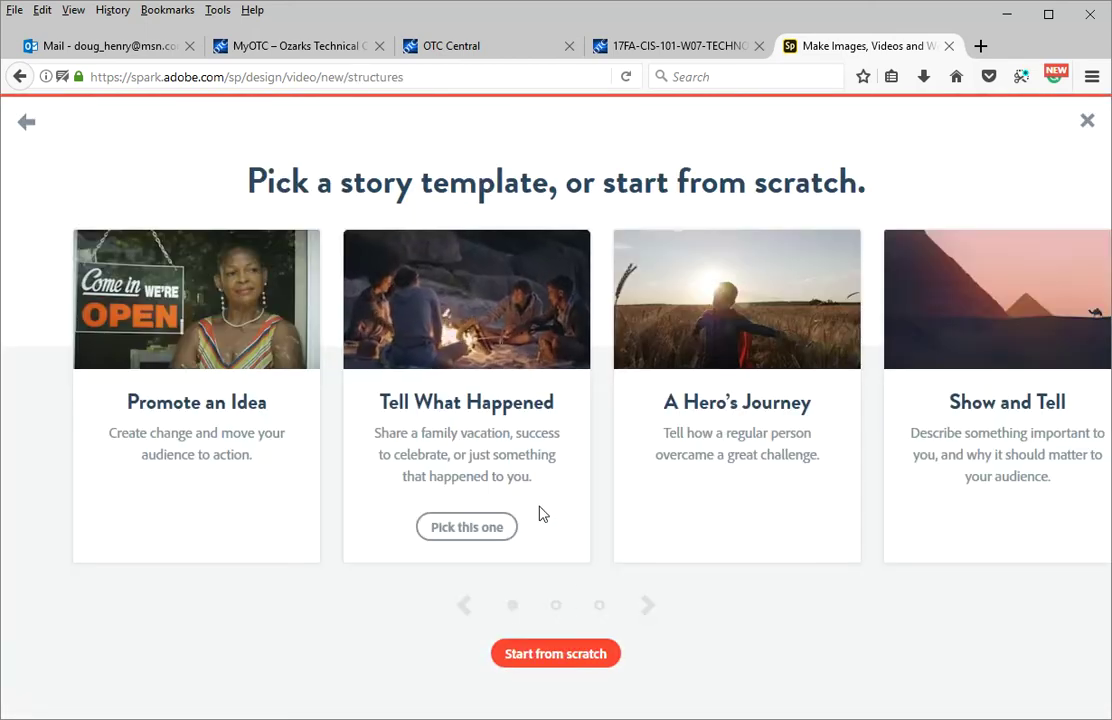
Choose the Make Up My Own story template
click(649, 612)
click(649, 612)
click(649, 612)
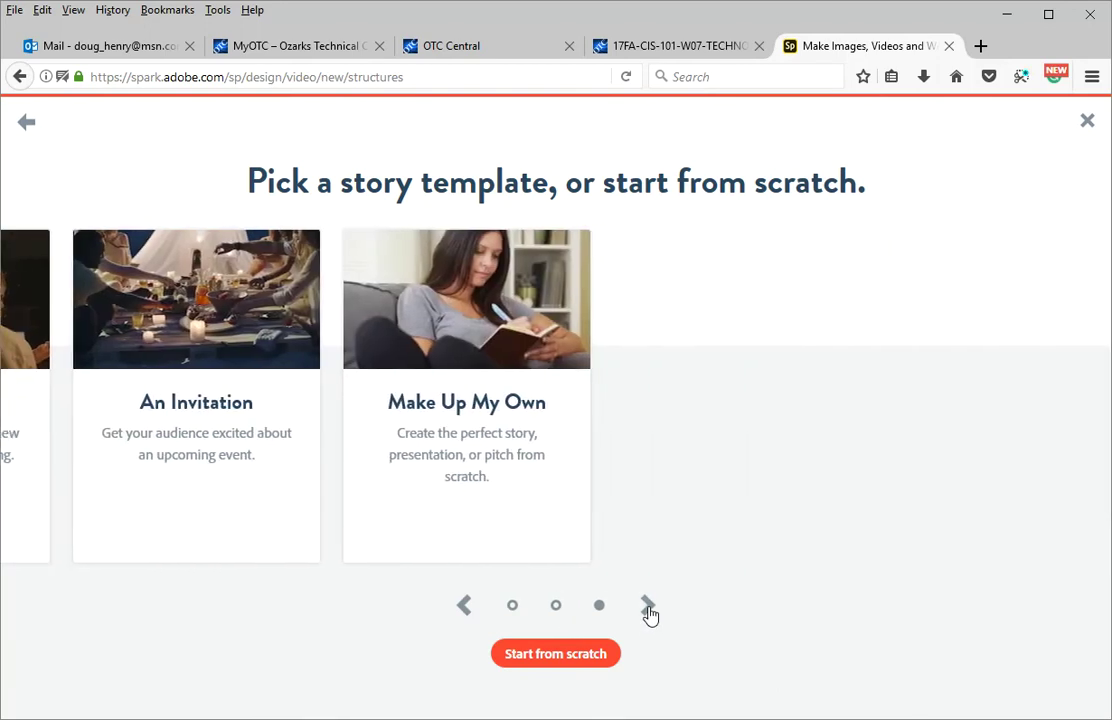
mouse_move(461, 419)
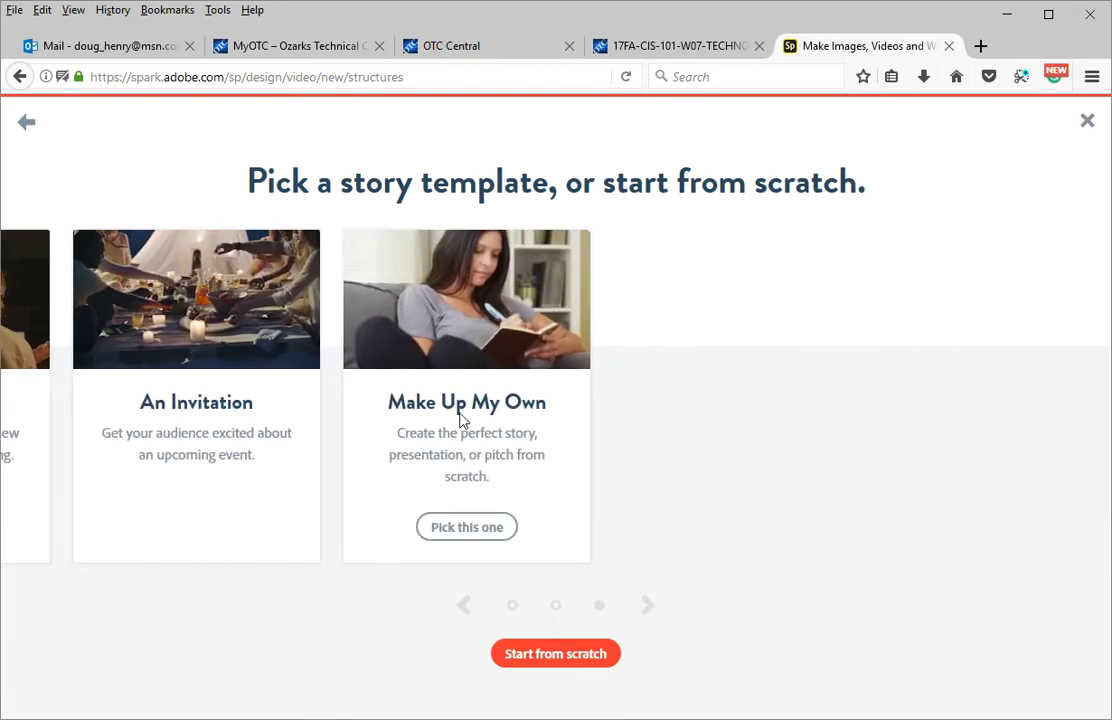
click(463, 528)
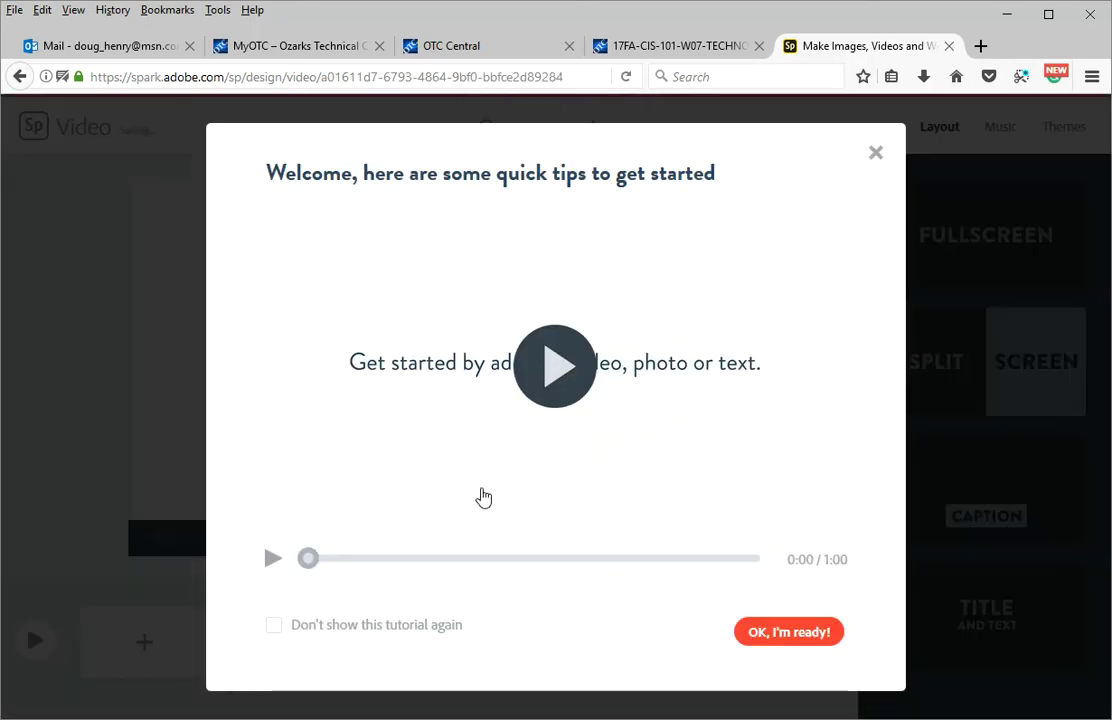
Dismiss the welcome tips with 'OK, I'm ready!' and bring the garden images folder forward
click(766, 634)
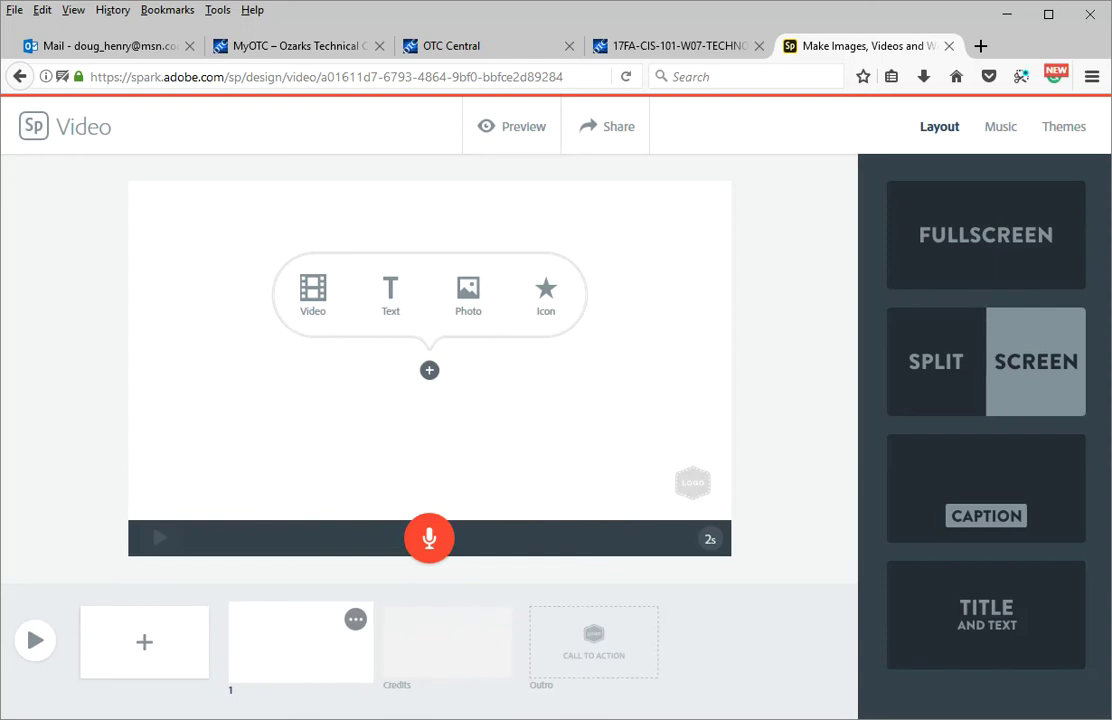
key(alt+Tab)
Place Slide1.JPG onto the first video slide
drag(430, 272, 949, 152)
drag(810, 358, 410, 362)
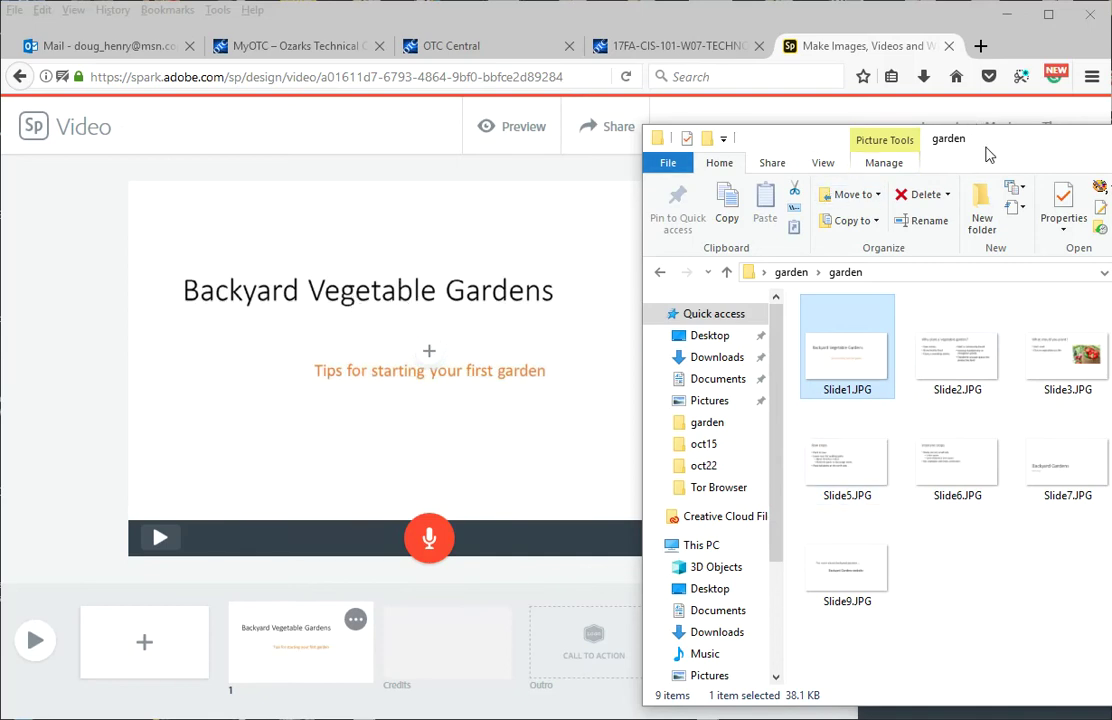
drag(988, 152, 1095, 289)
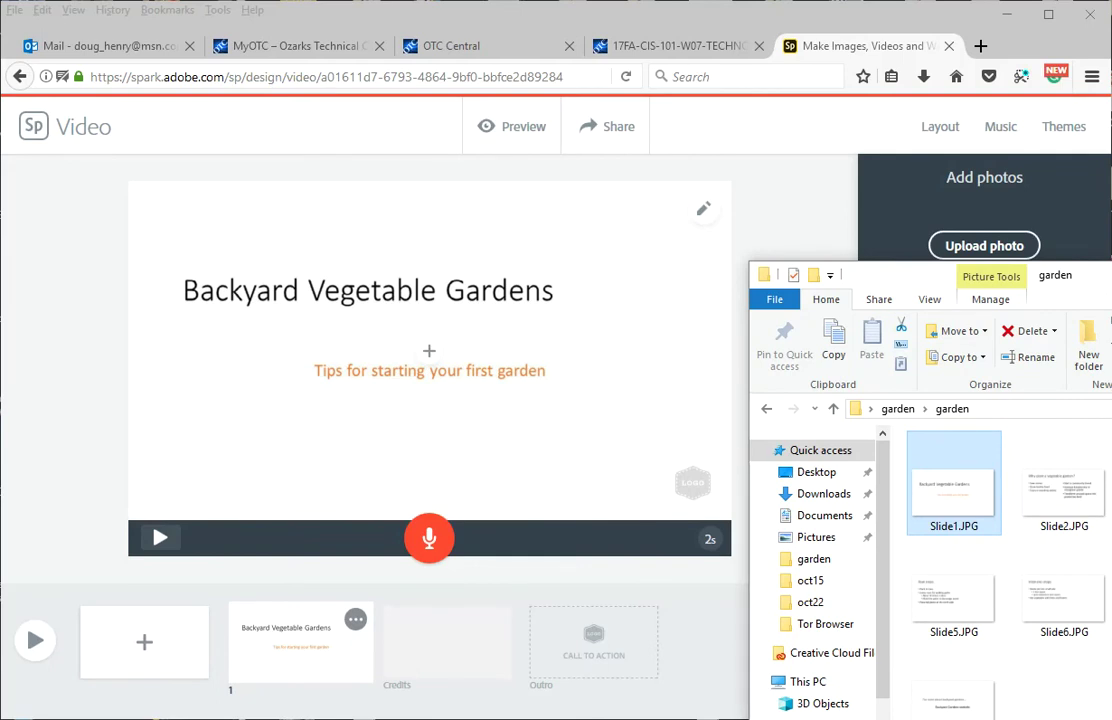
drag(1105, 274, 1111, 279)
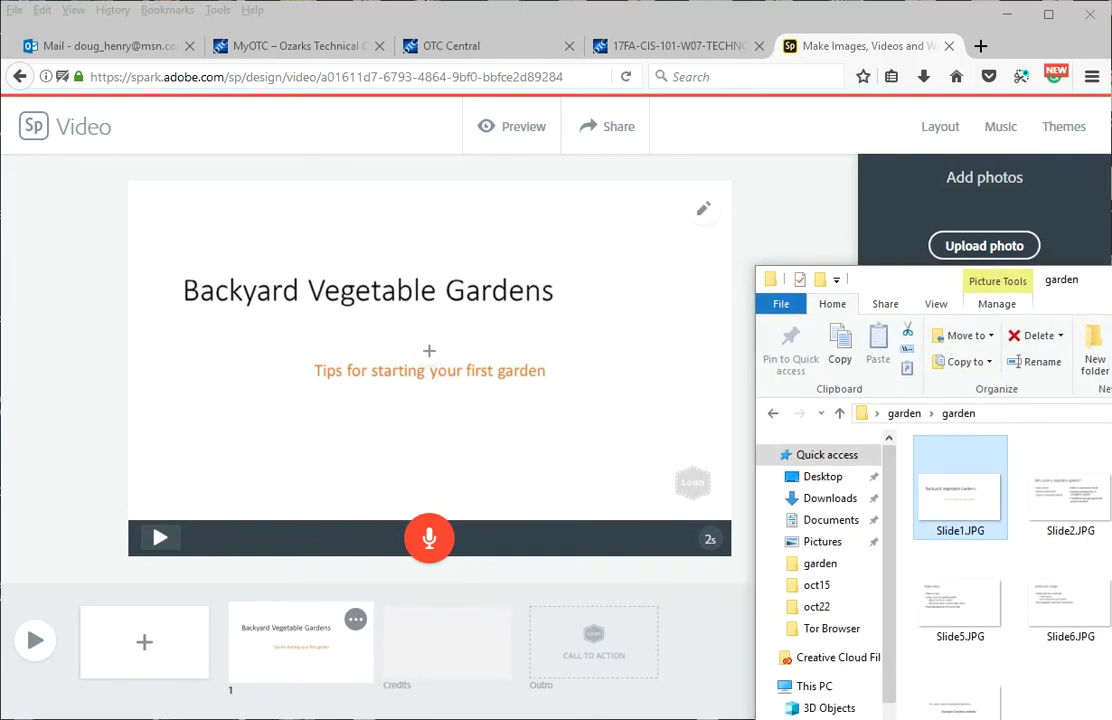
Add slides 2 and 3 holding Slide2.JPG and the 'What should you plant?' image
click(147, 652)
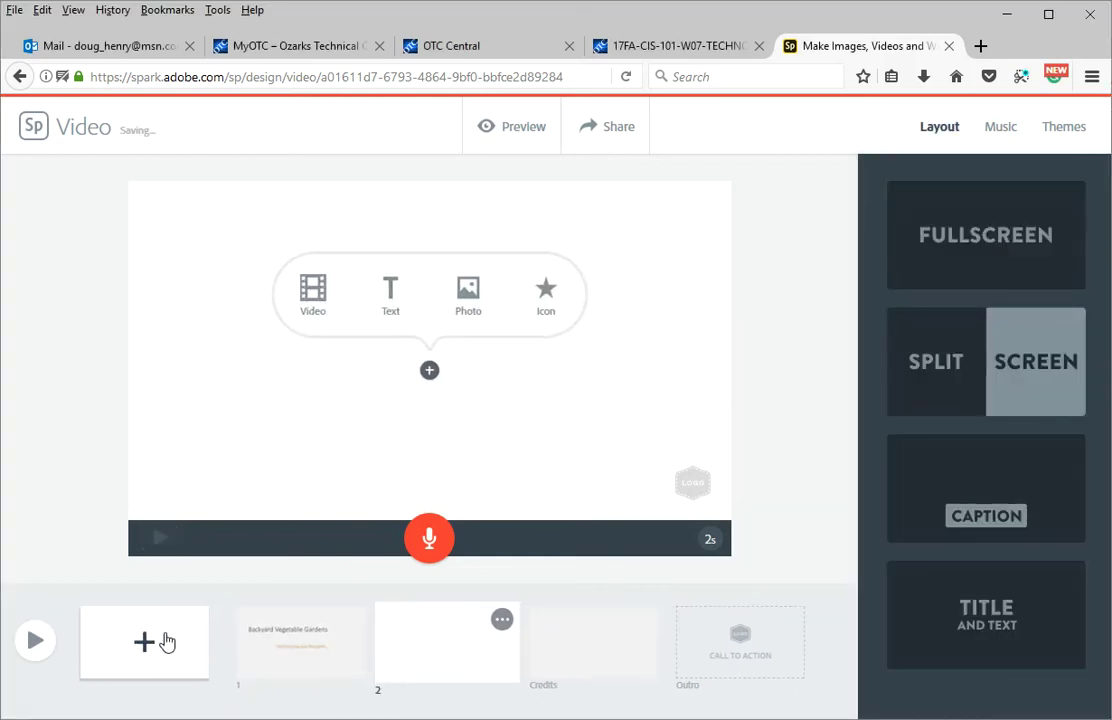
key(alt+Tab)
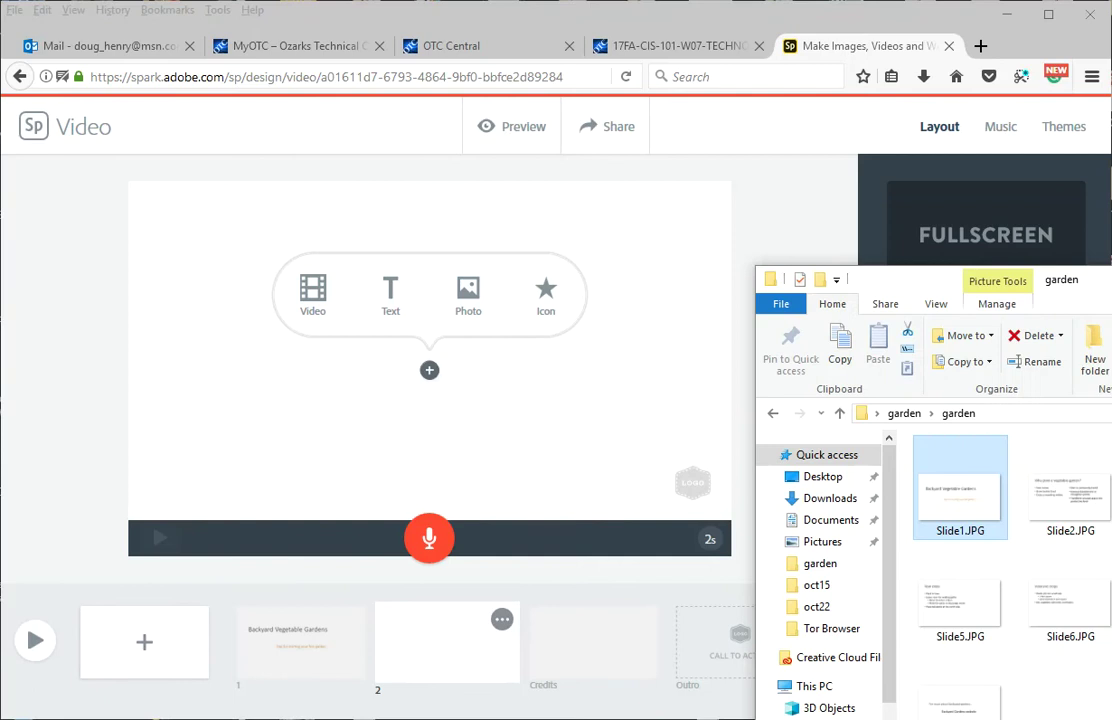
drag(1068, 495, 430, 360)
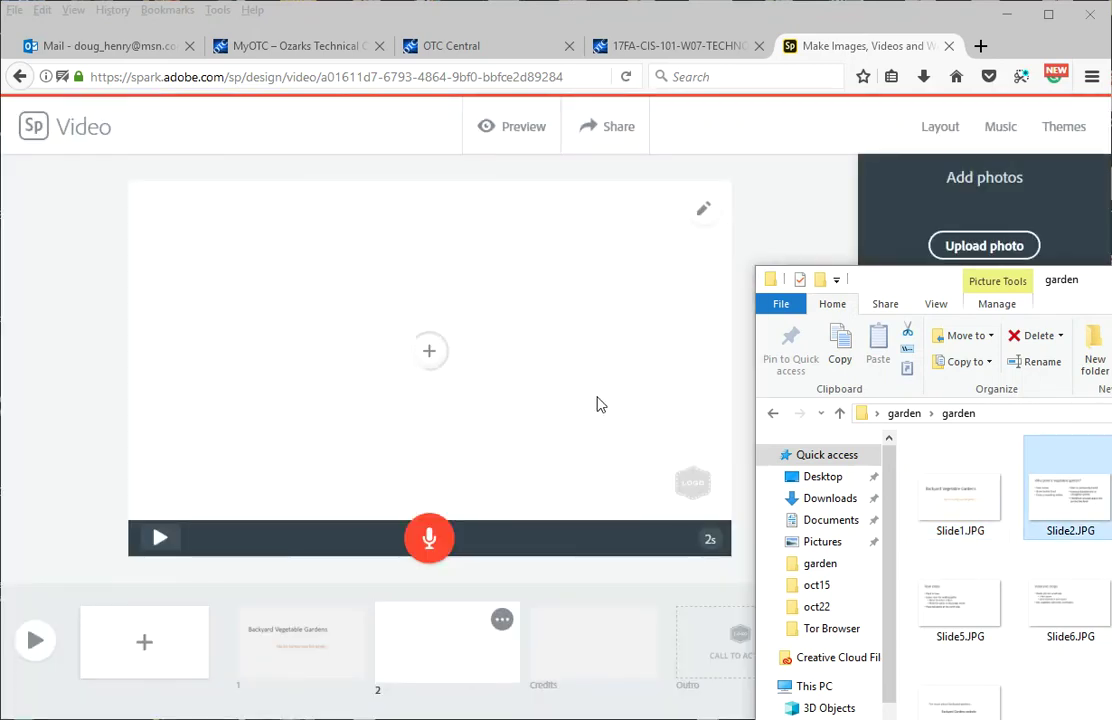
click(144, 641)
key(alt+Tab)
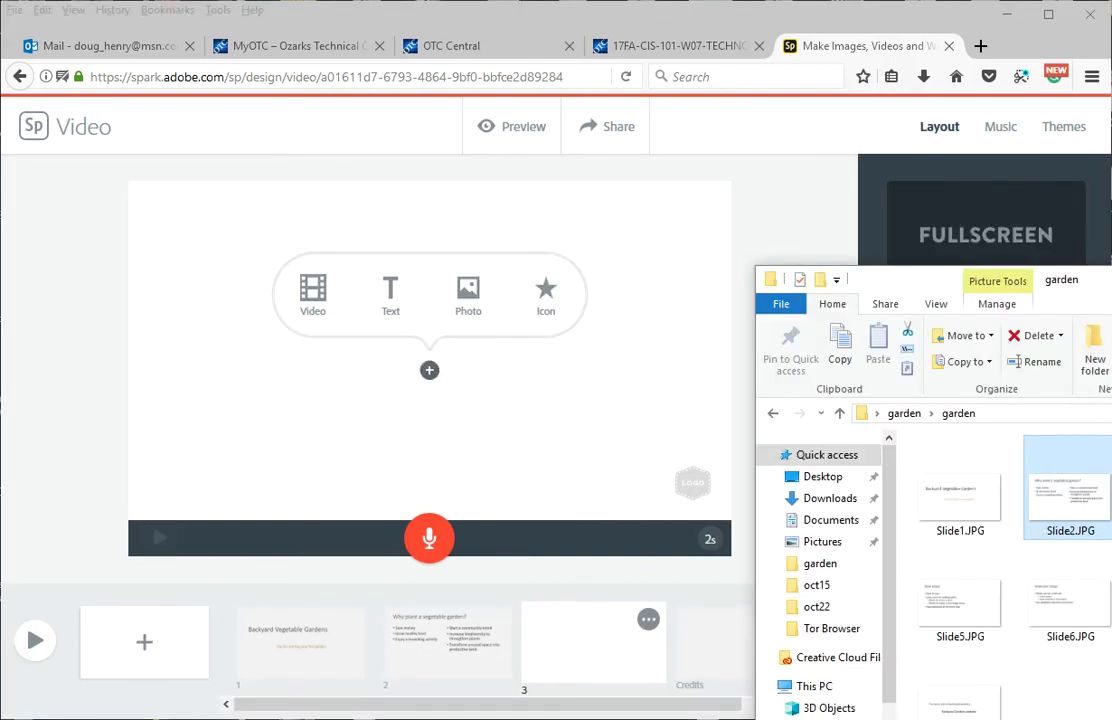
drag(1067, 495, 529, 367)
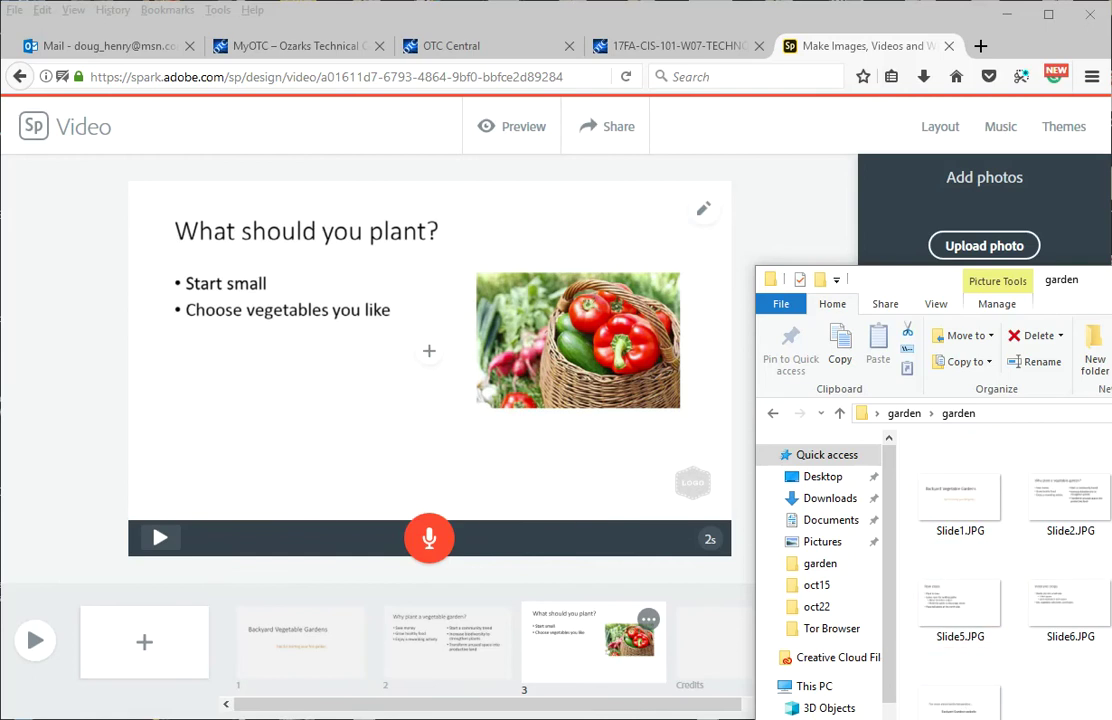
key(alt+Tab)
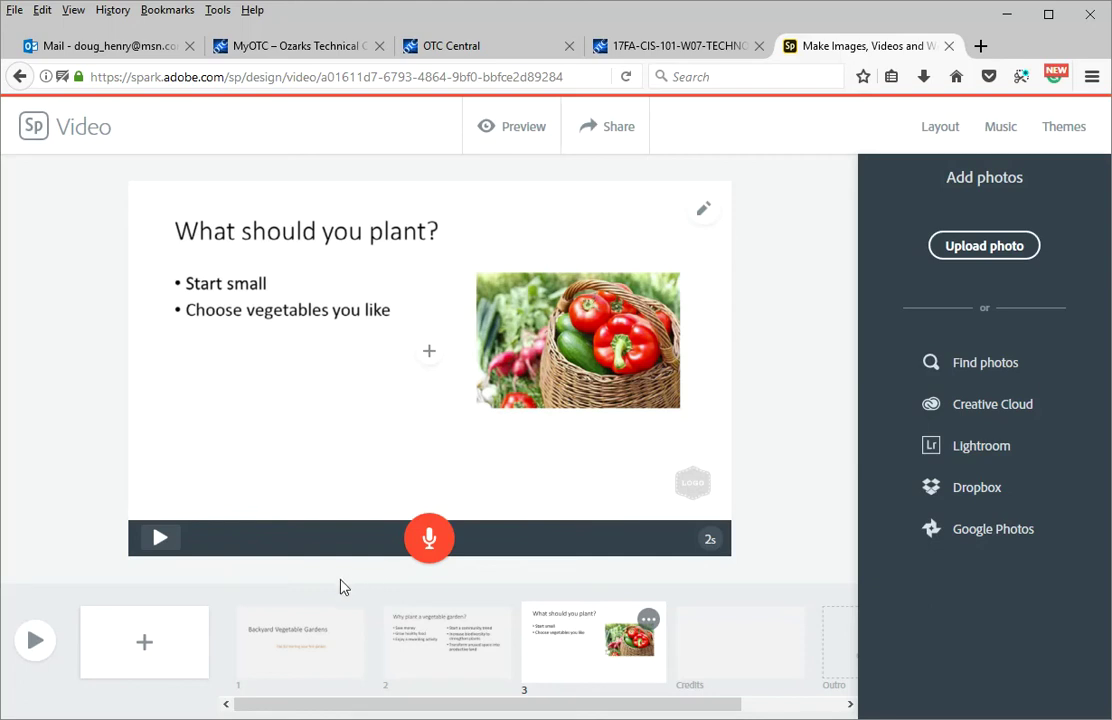
Allow microphone access and record an 8-second voiceover for the Backyard Vegetable Gardens slide
click(299, 640)
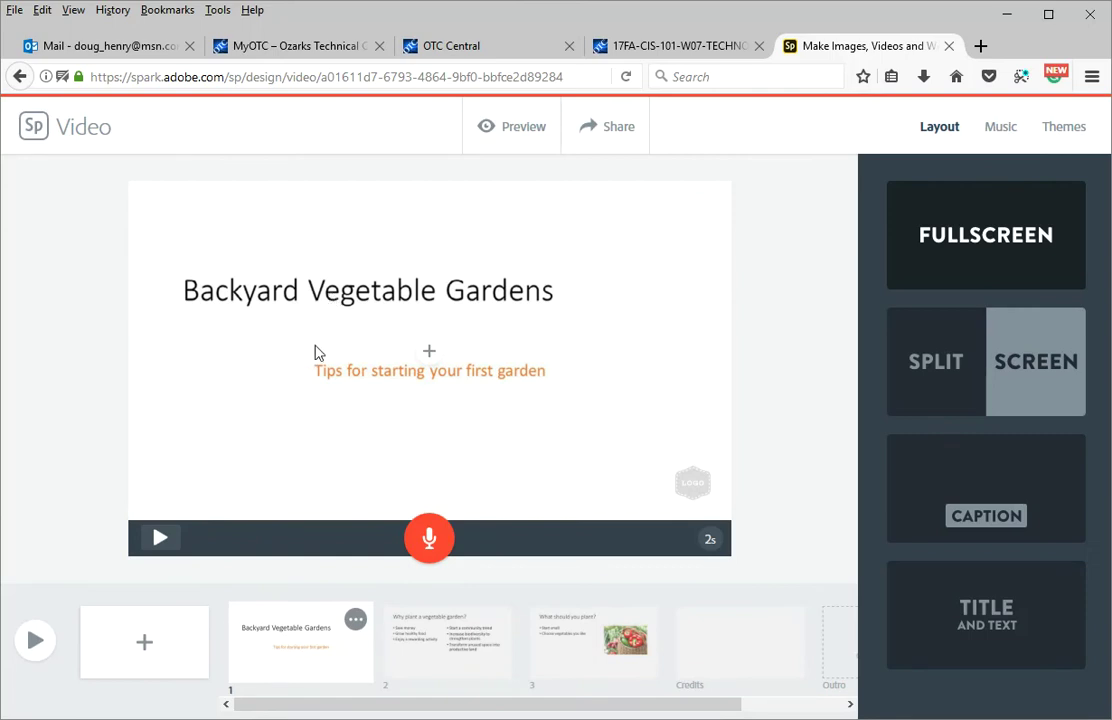
click(432, 541)
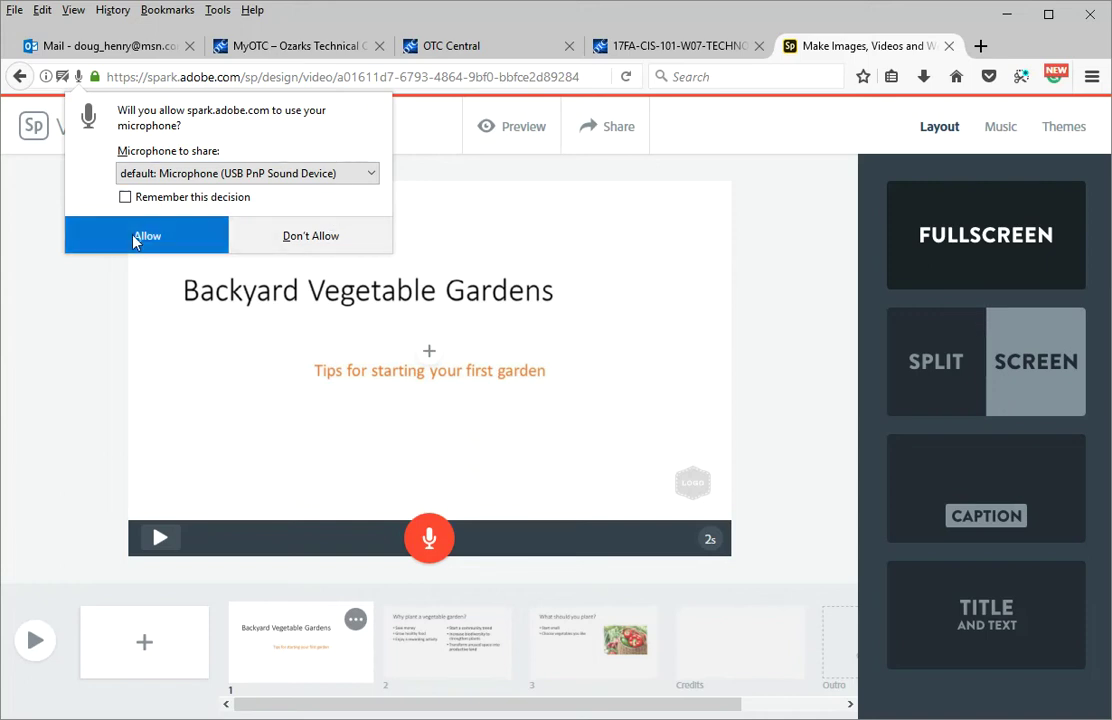
click(430, 541)
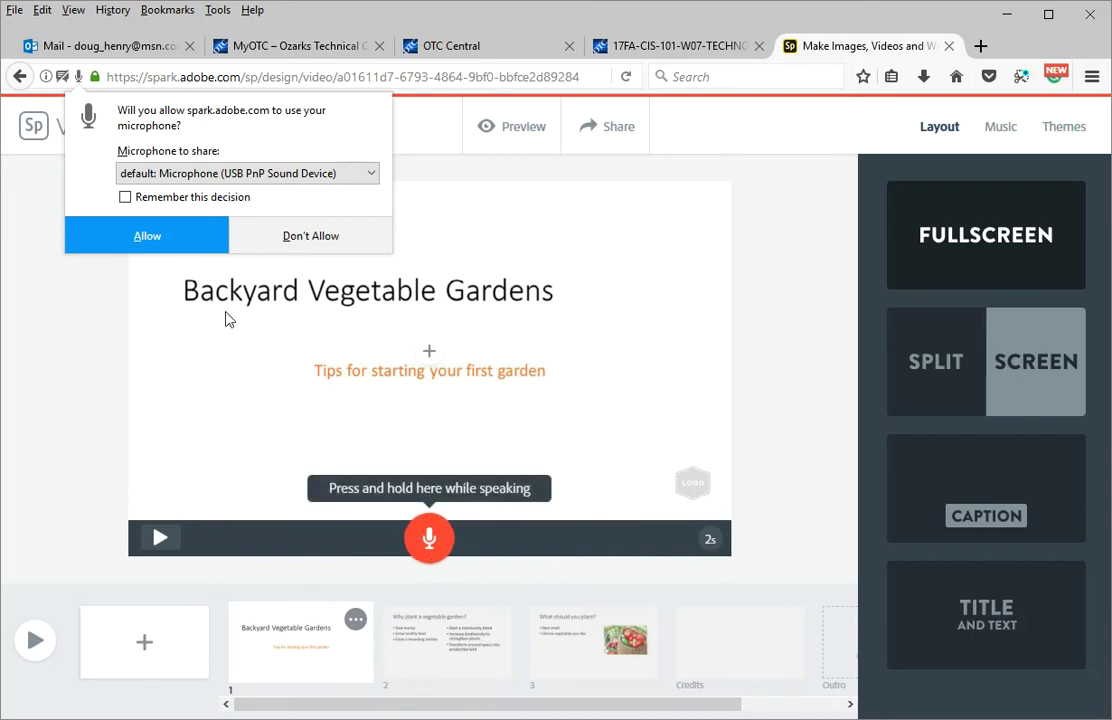
click(140, 244)
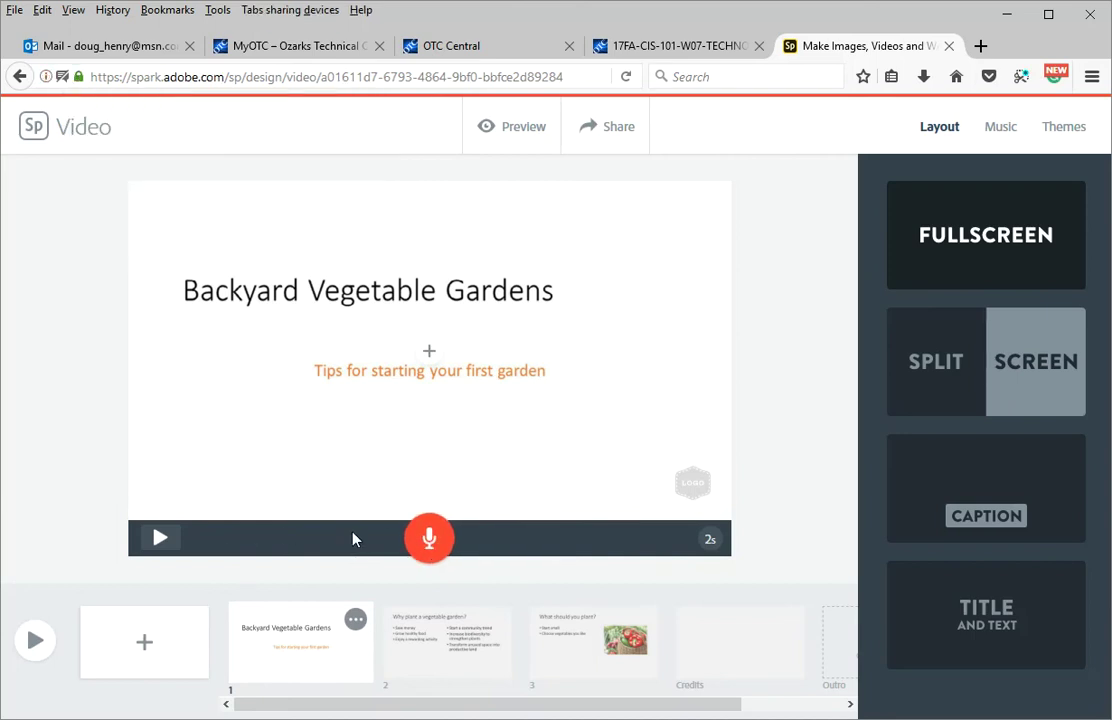
click(430, 540)
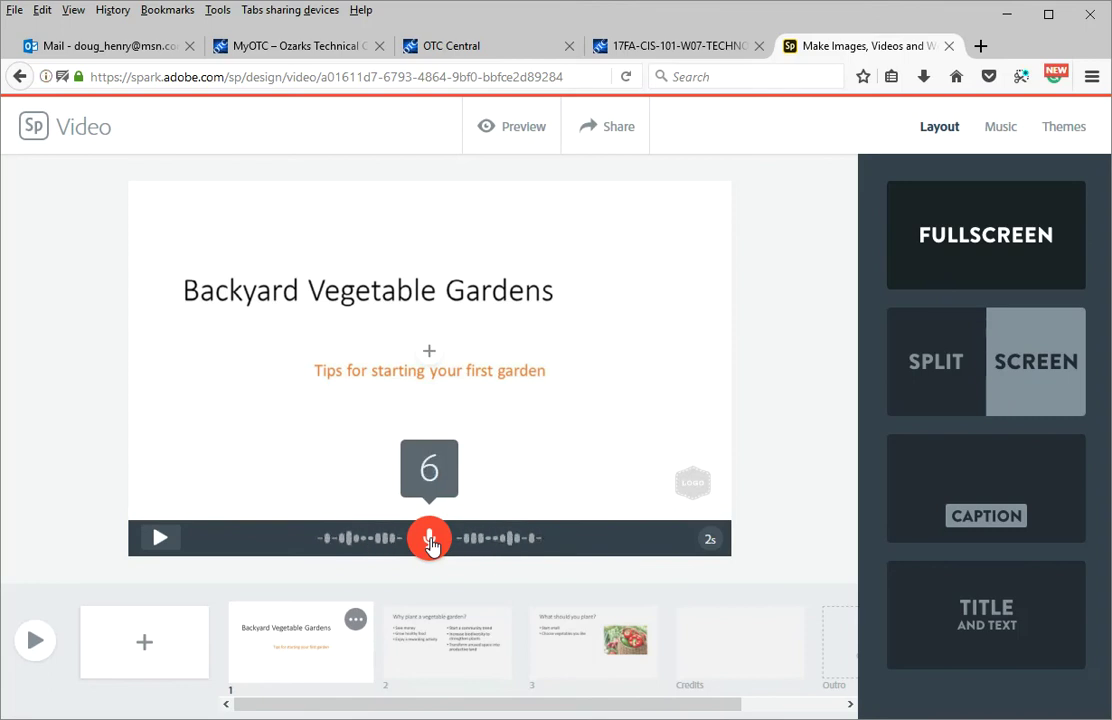
drag(430, 543, 430, 543)
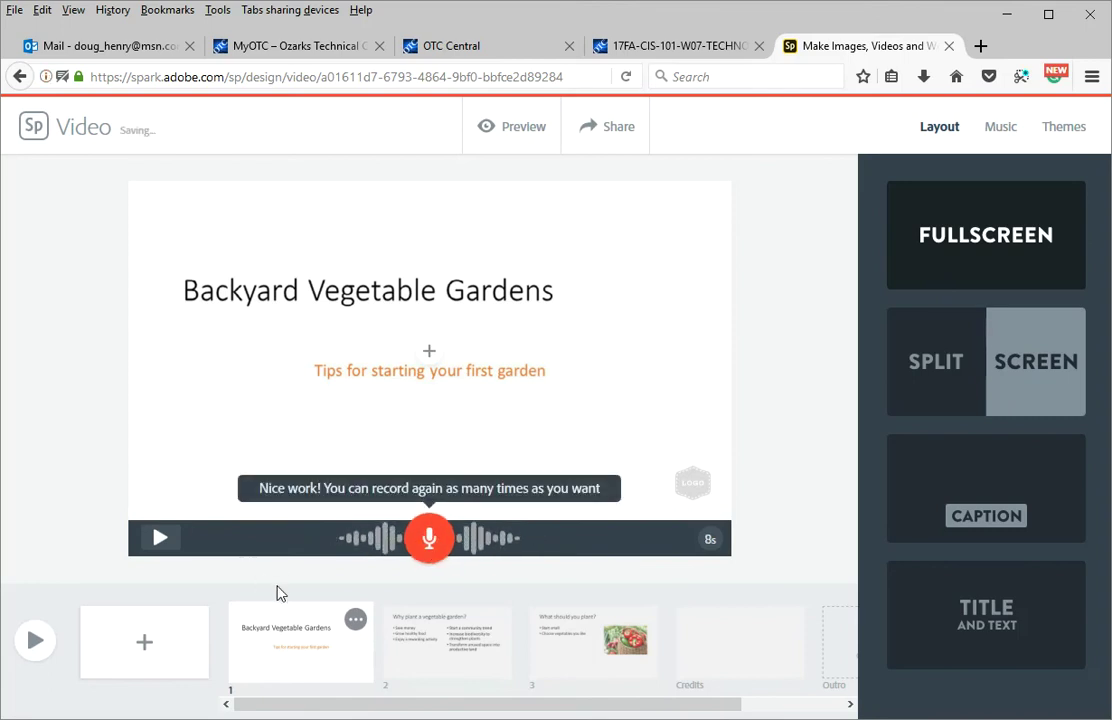
click(481, 660)
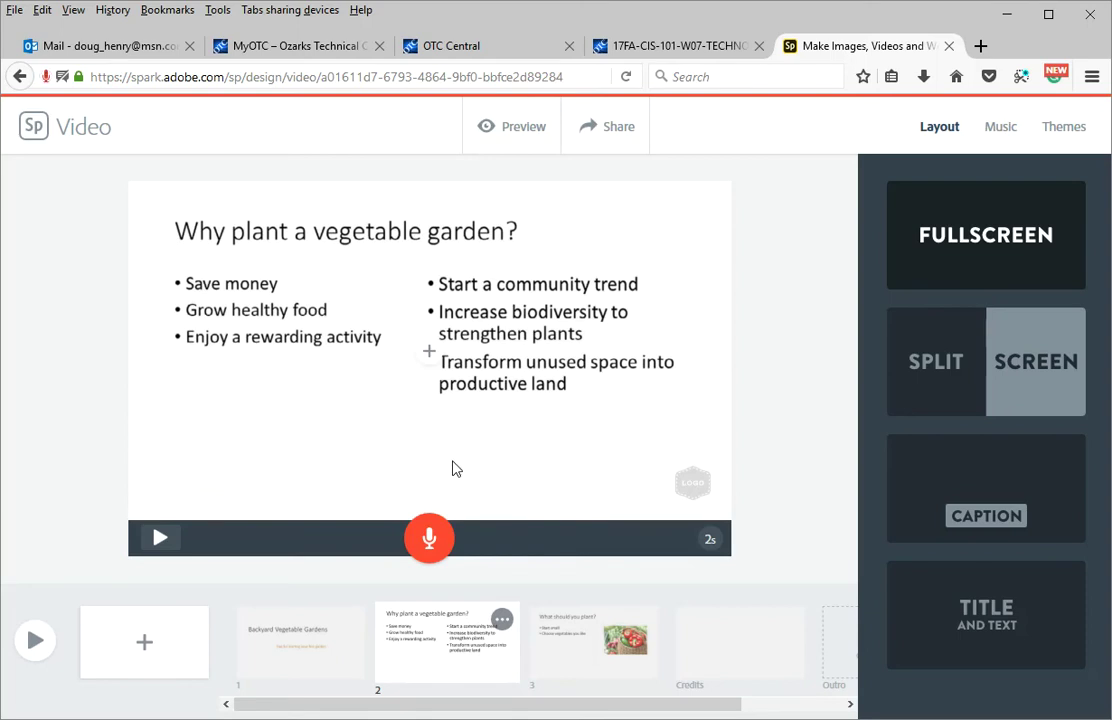
Record a 22-second voiceover for the 'Why plant a vegetable garden?' slide
click(430, 540)
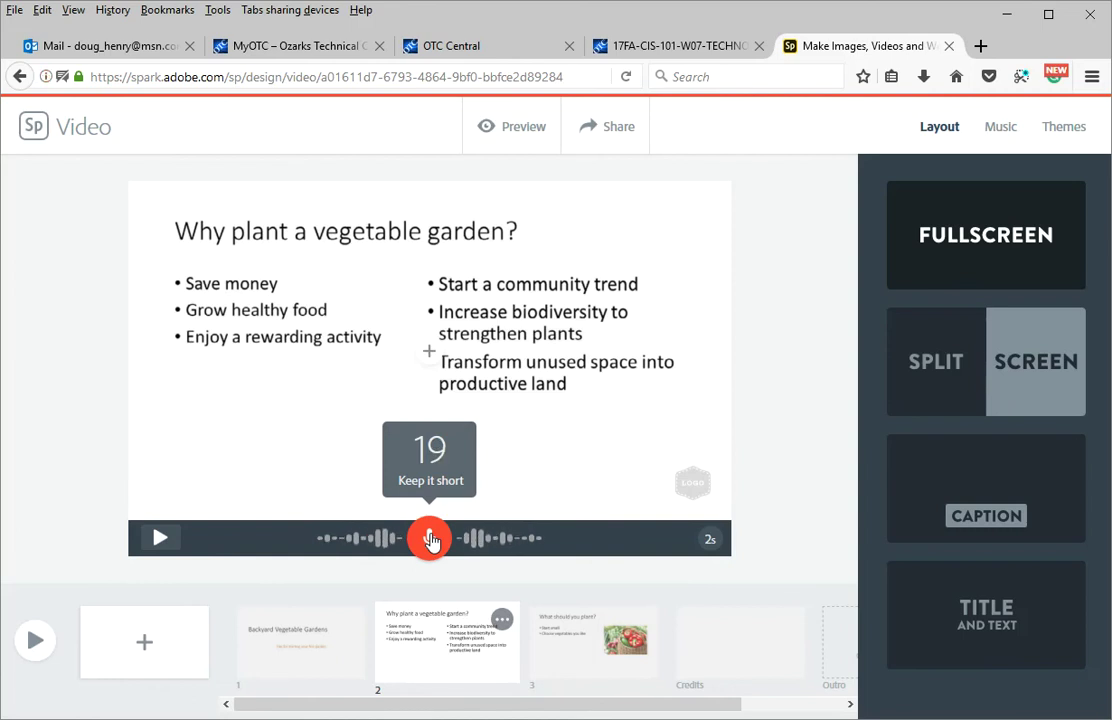
drag(430, 540, 430, 540)
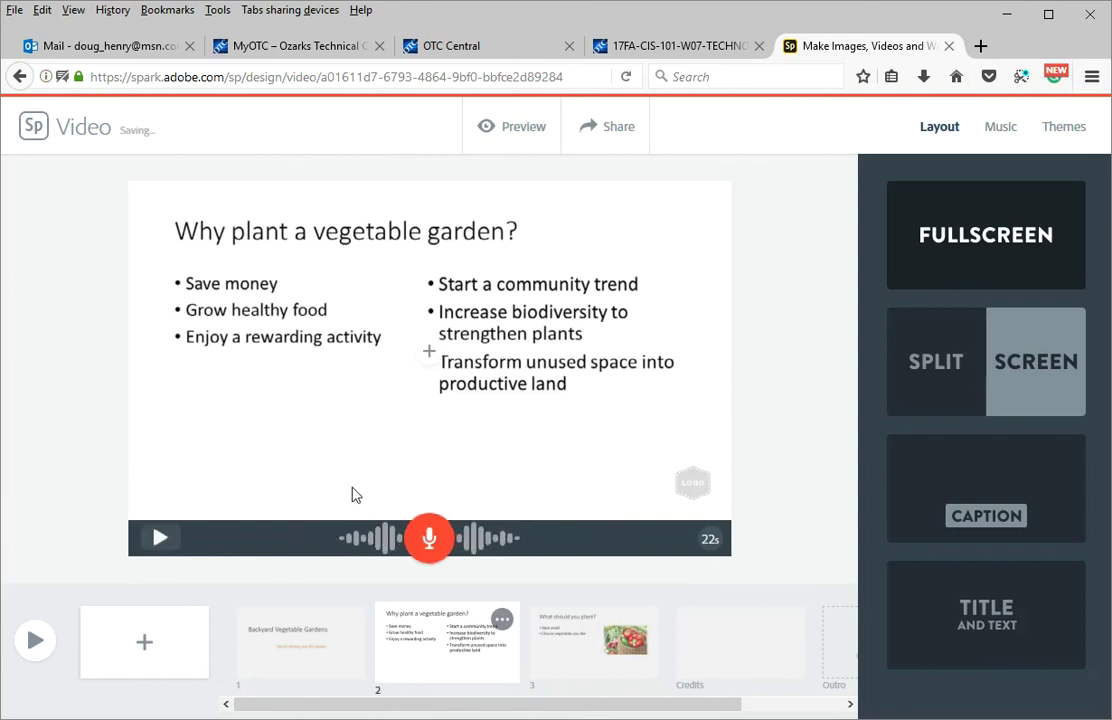
Select the 'What should you plant?' slide and record its 10-second narration
click(588, 647)
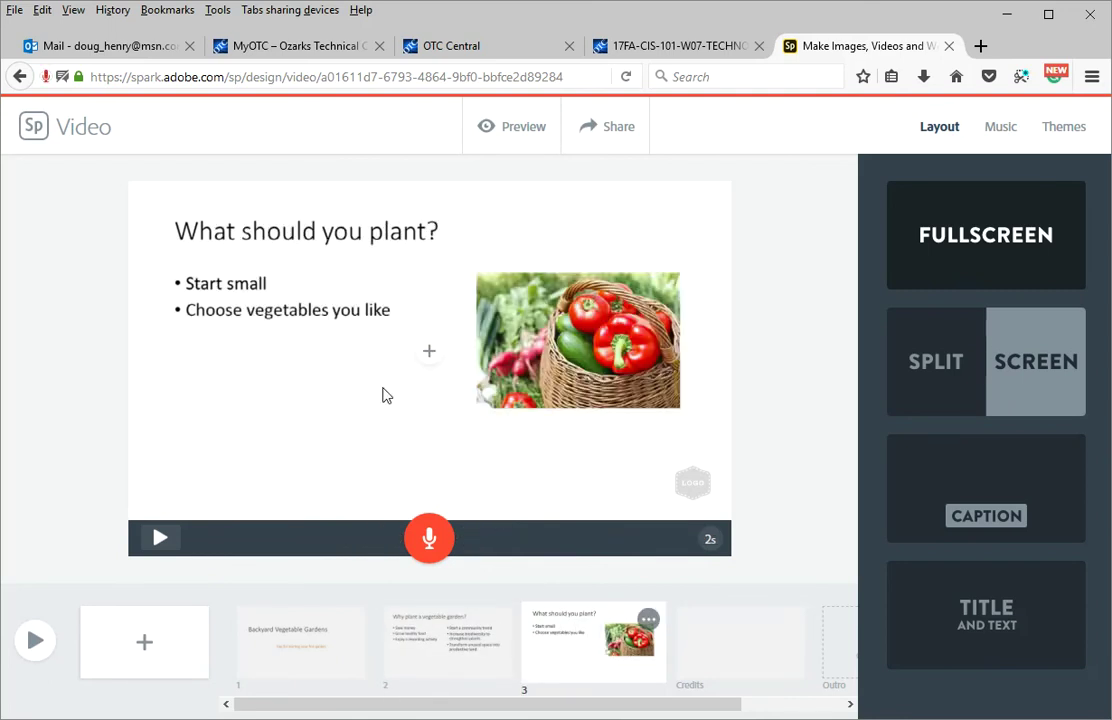
drag(433, 545, 433, 545)
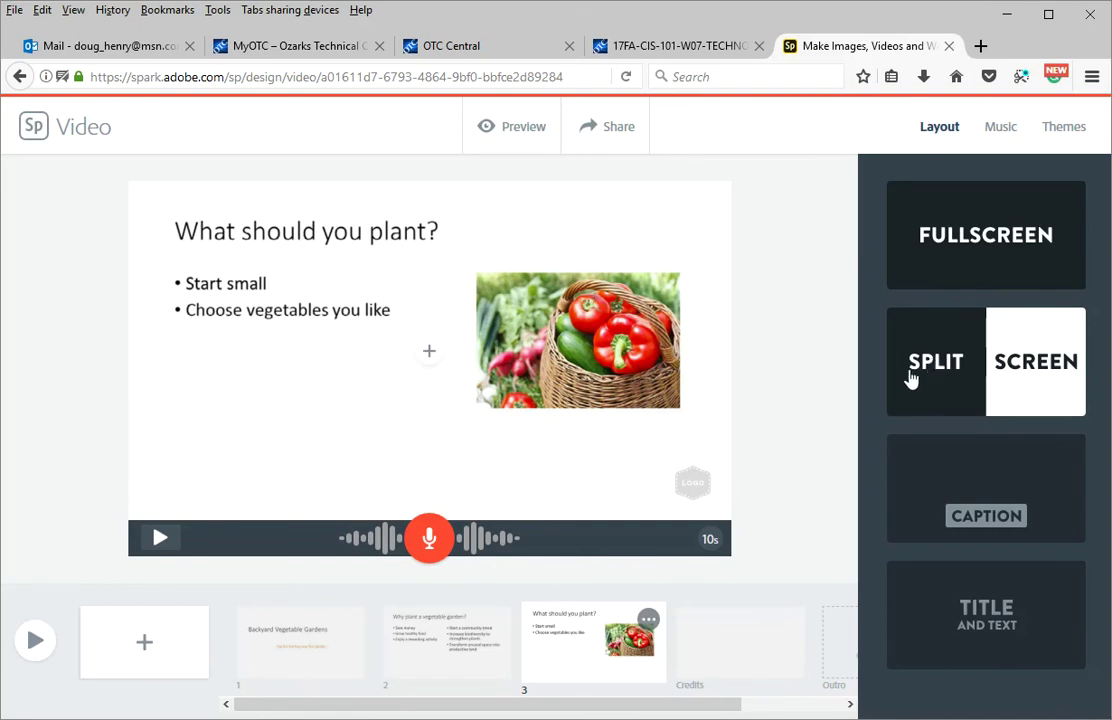
Try Split Screen on the Backyard Vegetable Gardens title slide, then set it back to Fullscreen
click(262, 656)
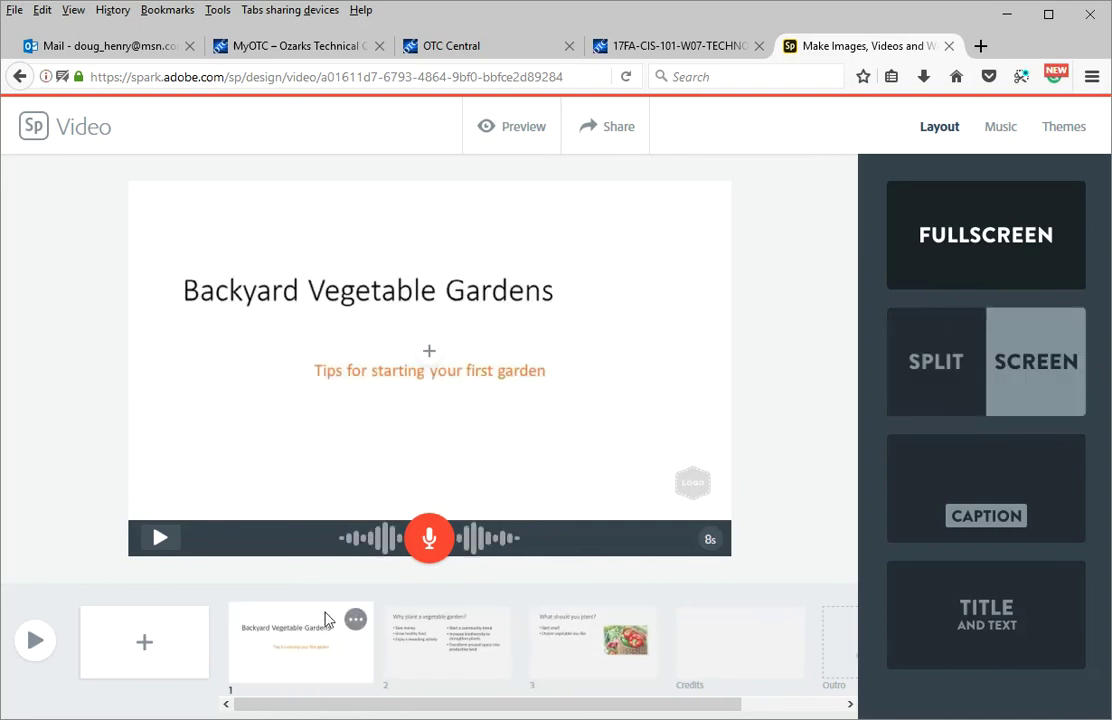
click(925, 358)
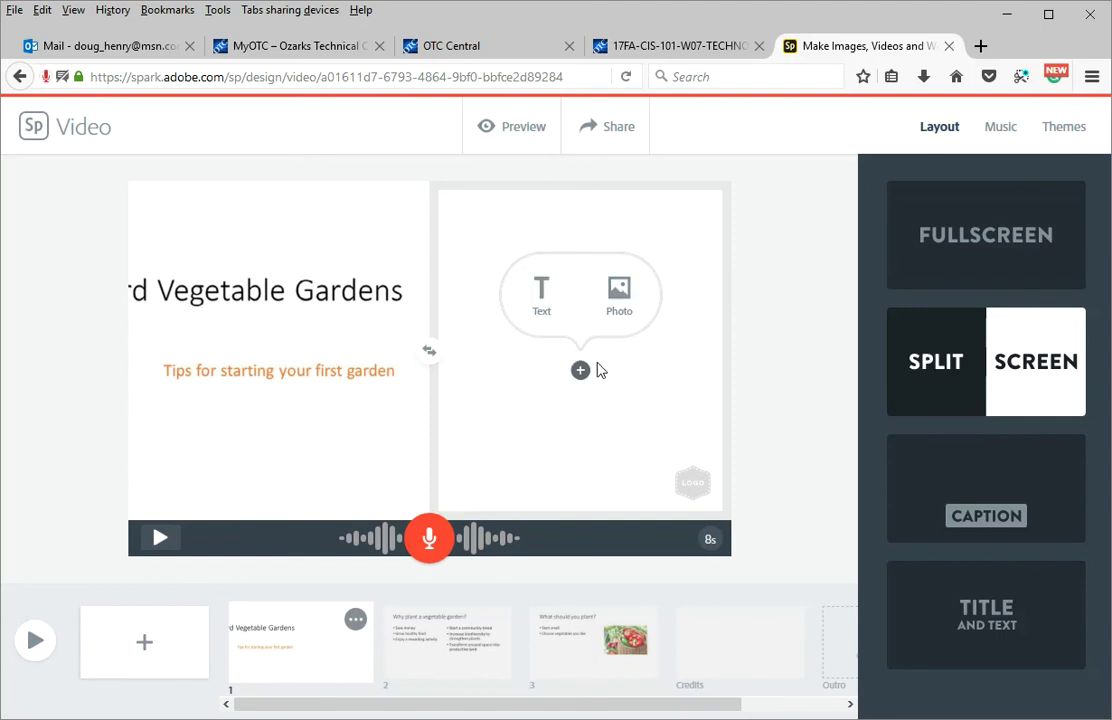
click(1037, 365)
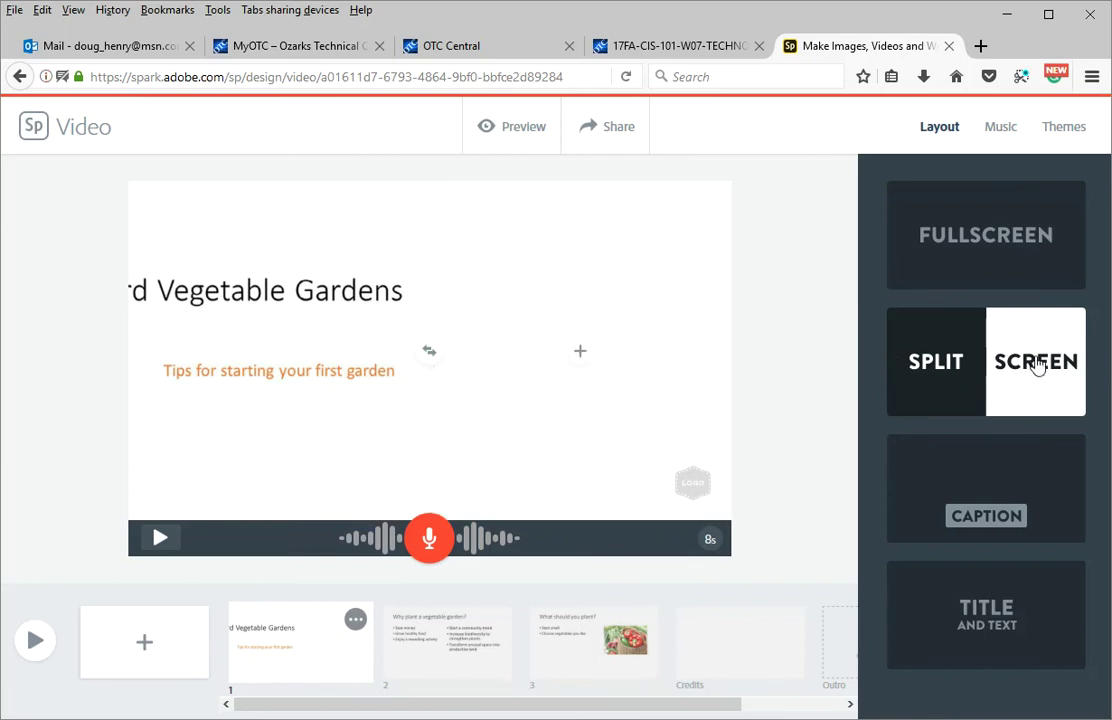
click(980, 250)
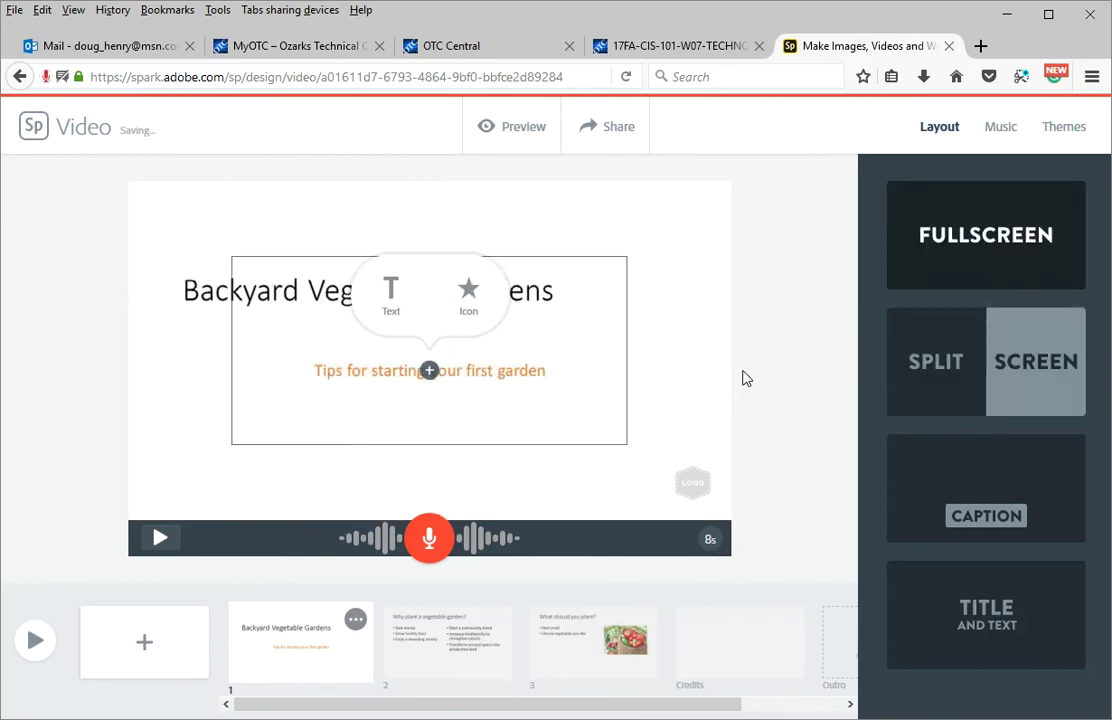
Lower the Bringing Change music volume, cancel uploading own music, and start a full preview
click(1001, 128)
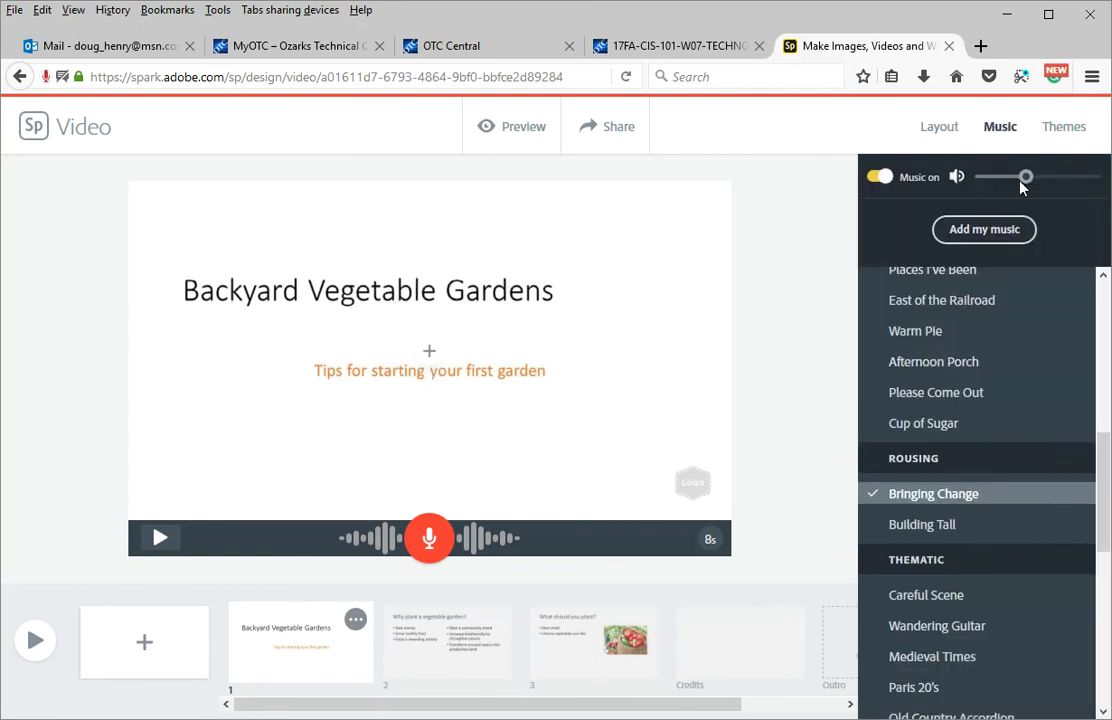
drag(1025, 178, 995, 180)
click(1008, 229)
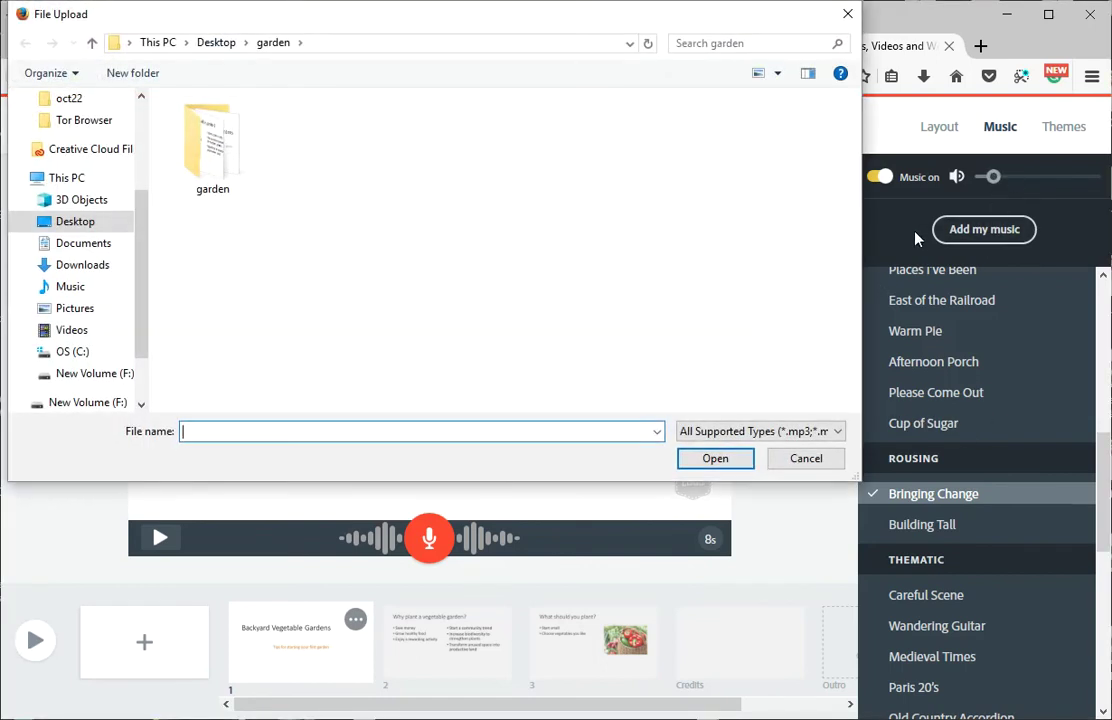
click(847, 14)
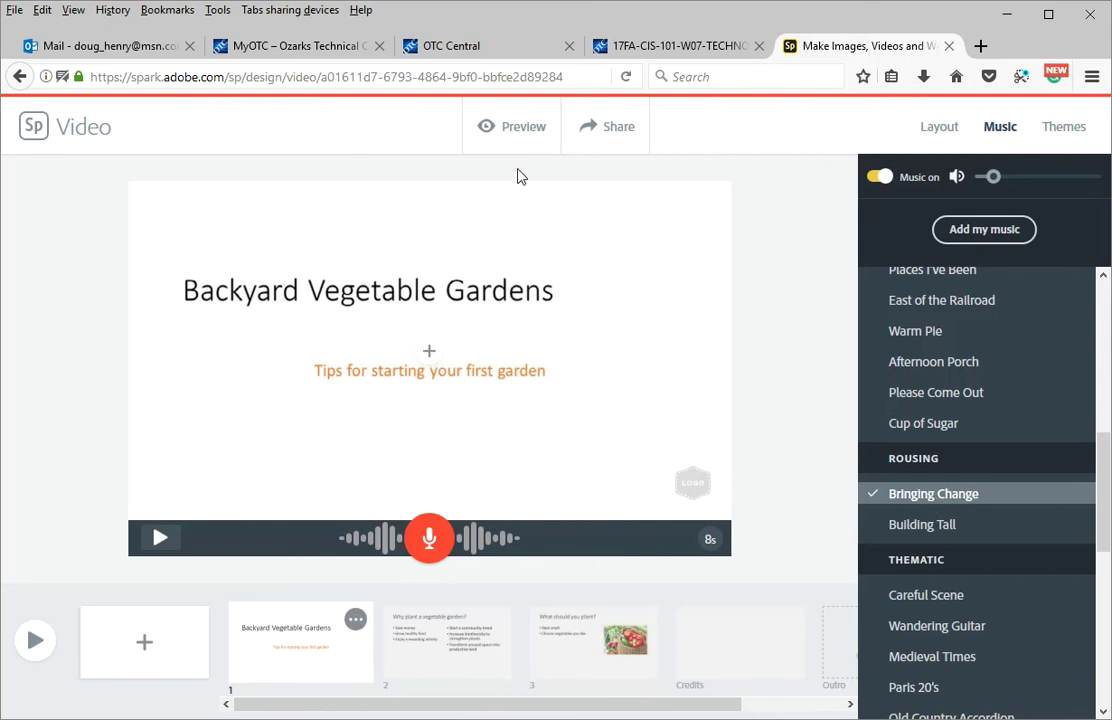
click(518, 138)
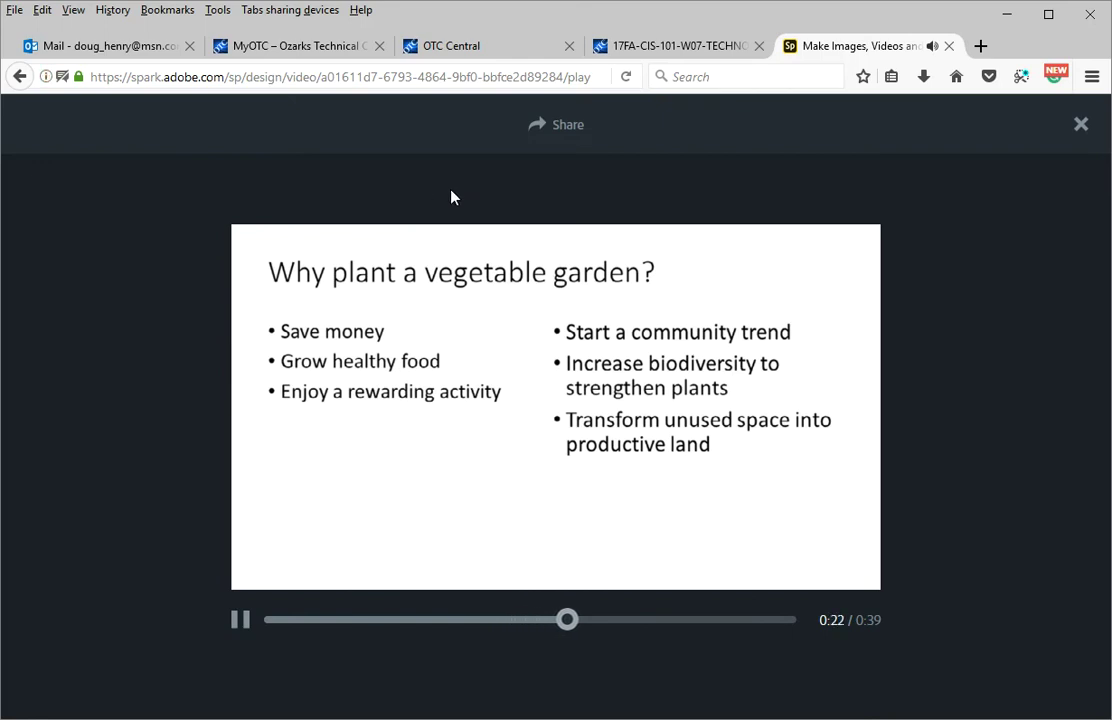
Pause the preview on the 'Why plant a vegetable garden?' slide and start publishing
click(244, 630)
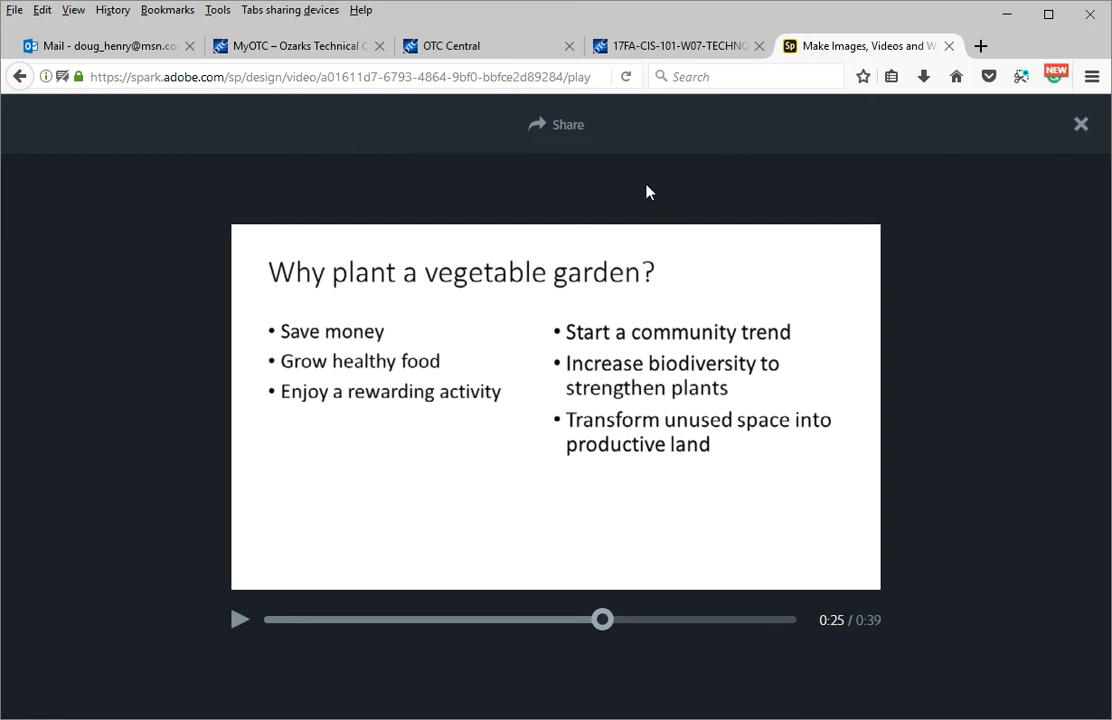
click(566, 134)
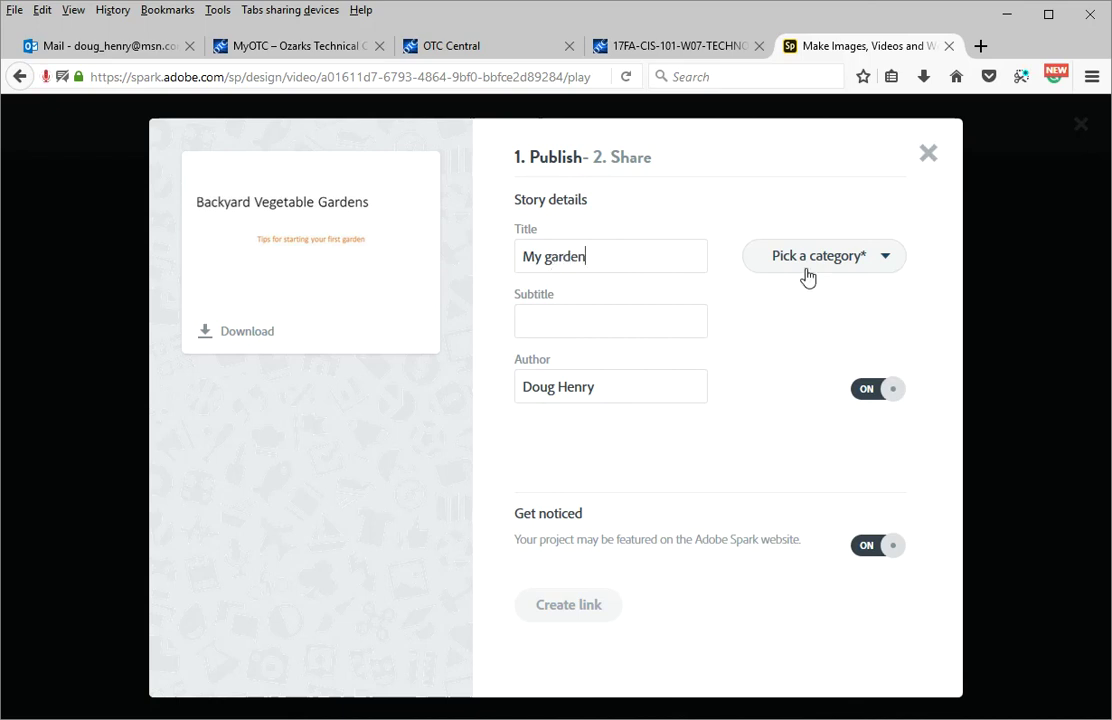
Publish 'My garden' in the Education category with a trimmed author surname, then select the shareable link
click(886, 261)
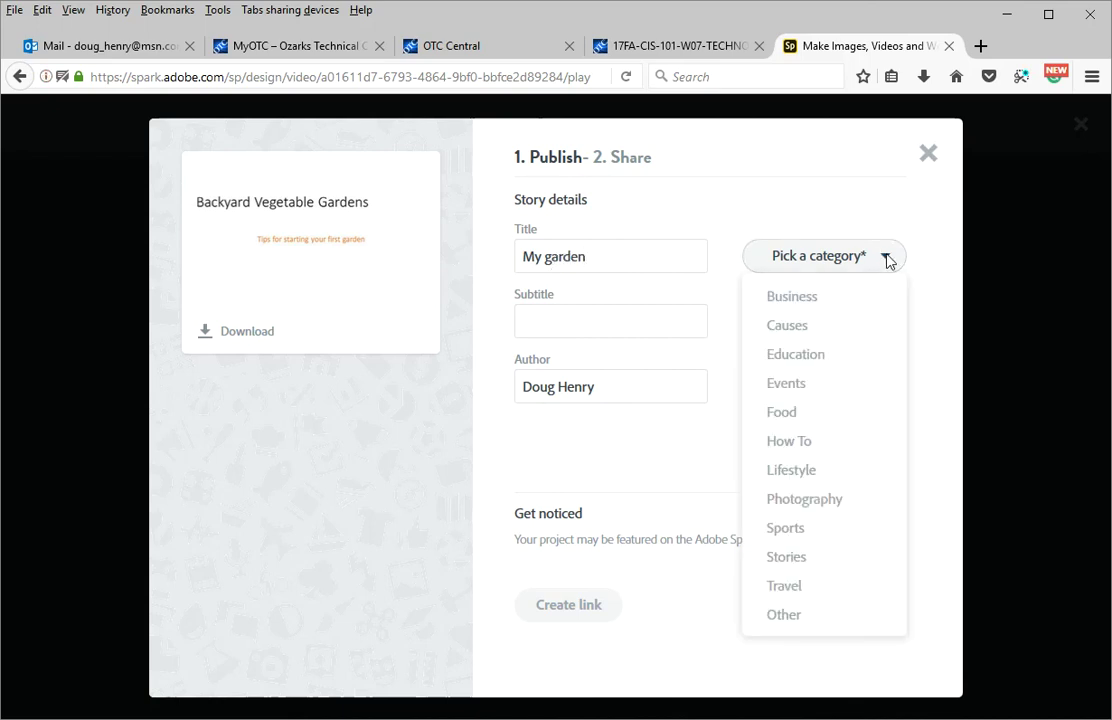
click(789, 356)
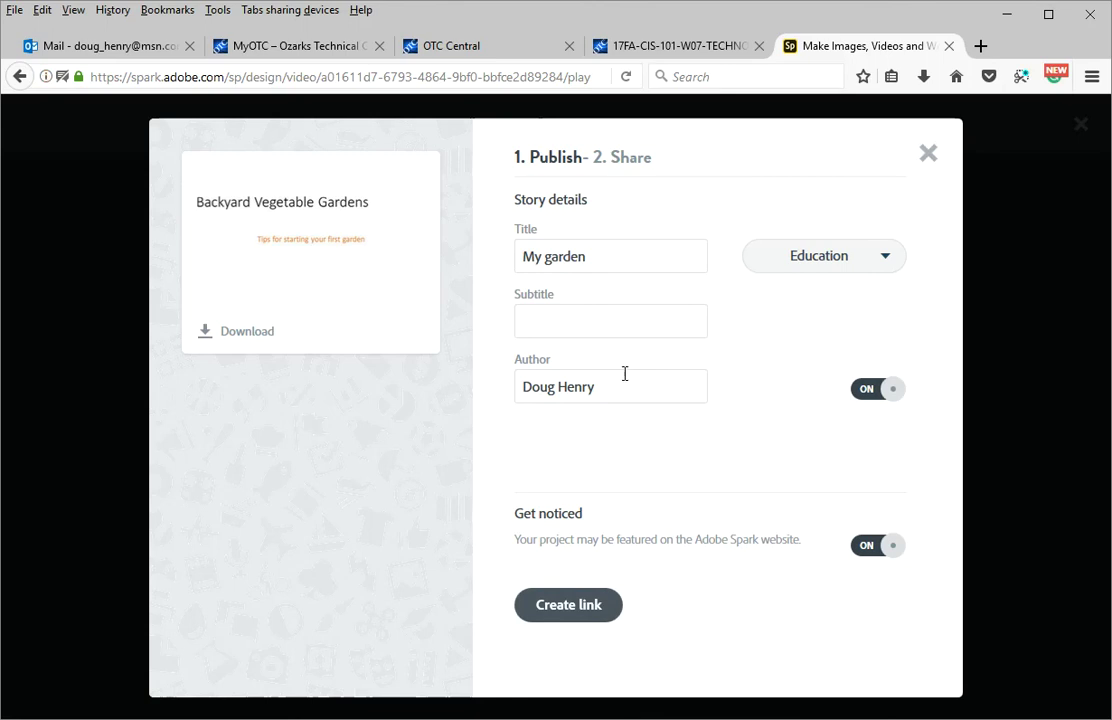
drag(603, 389, 569, 390)
key(BackSpace)
click(574, 611)
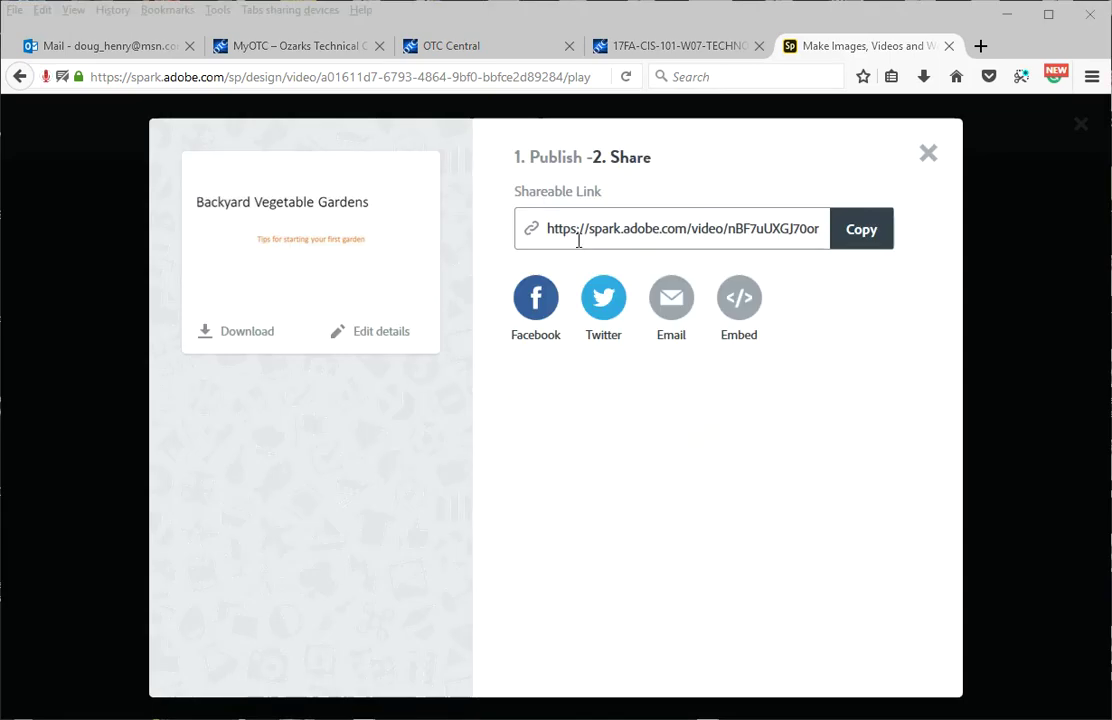
drag(549, 228, 836, 227)
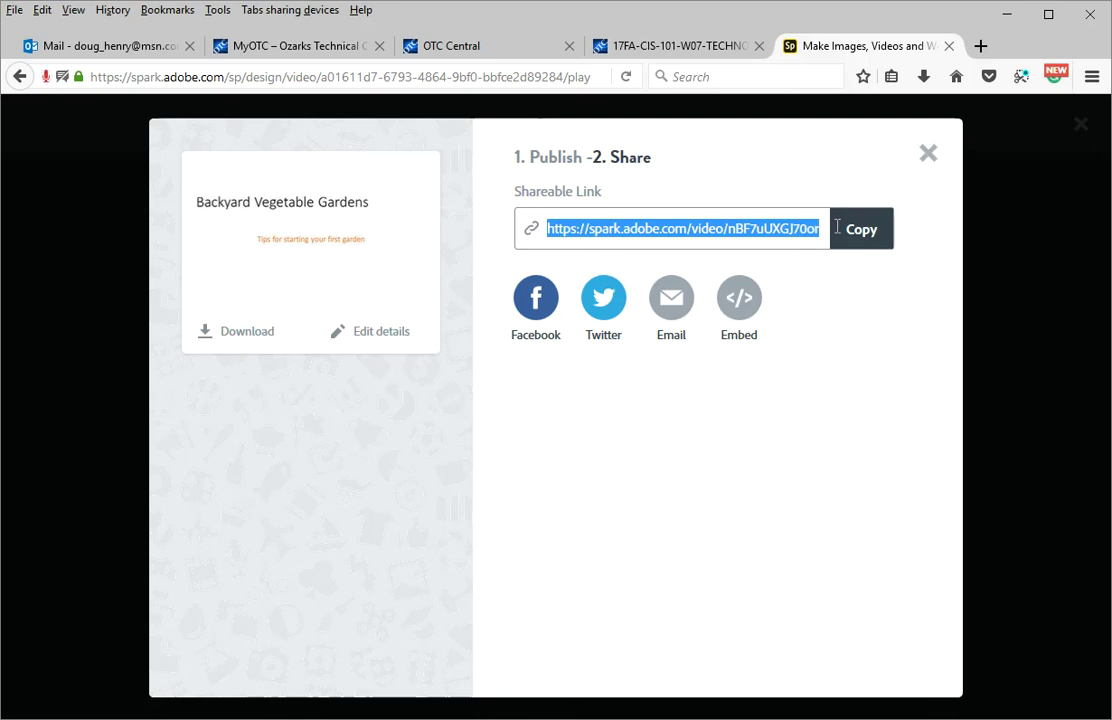
Open a new browser tab and load a pasted address, which leads to an error page
click(980, 47)
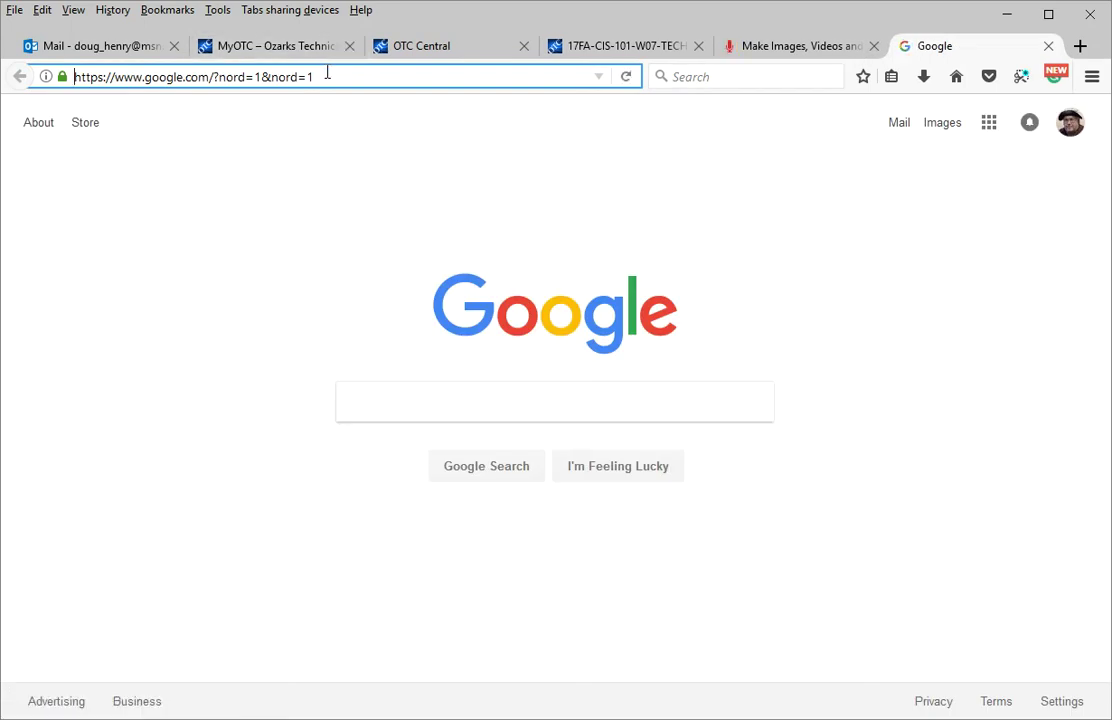
click(267, 77)
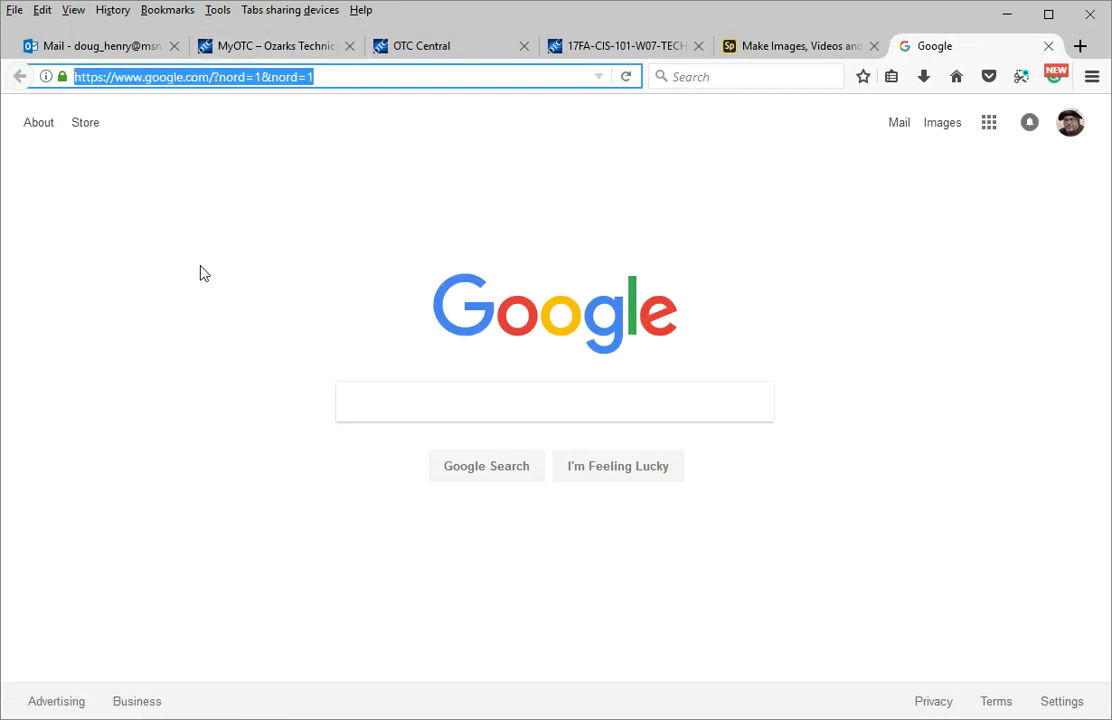
text(https://spark.adobe.com/video/p63VBeUgvPwTk)
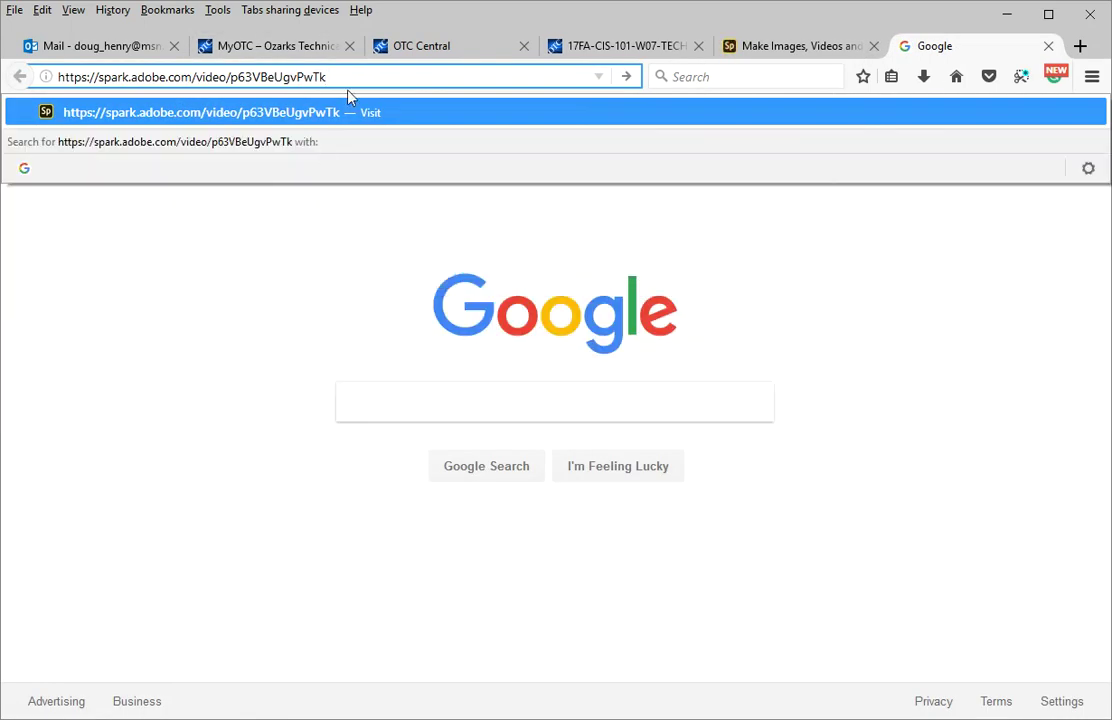
key(Return)
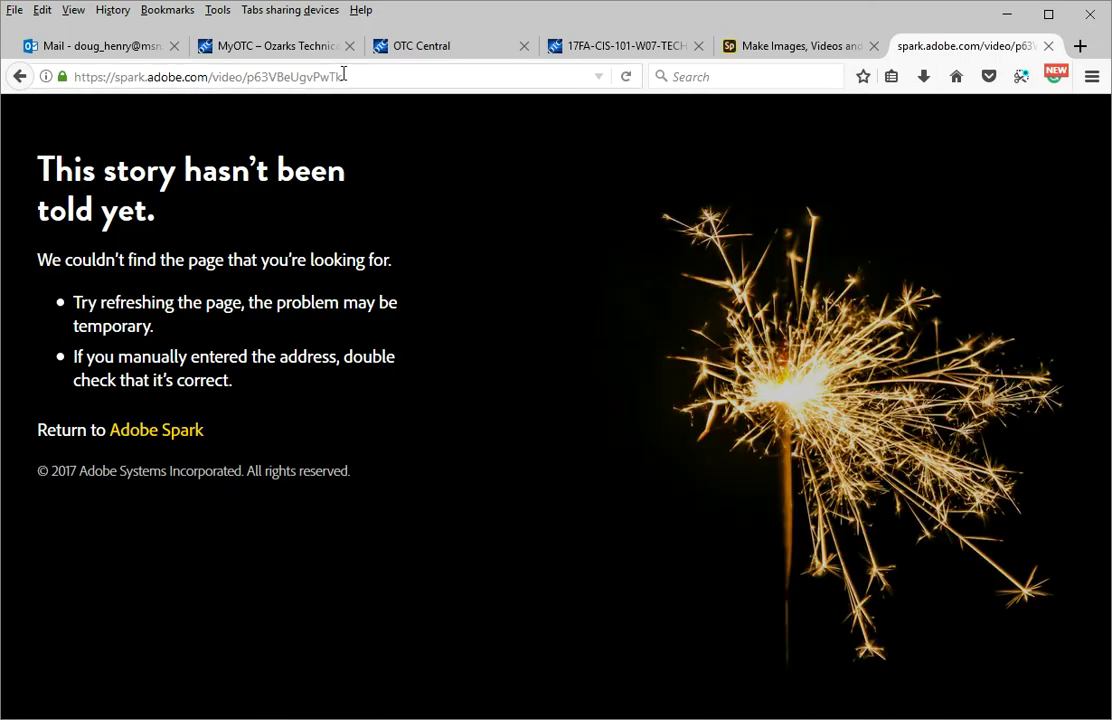
Copy the video's shareable link and load it in the error tab to reach the My garden page
click(757, 48)
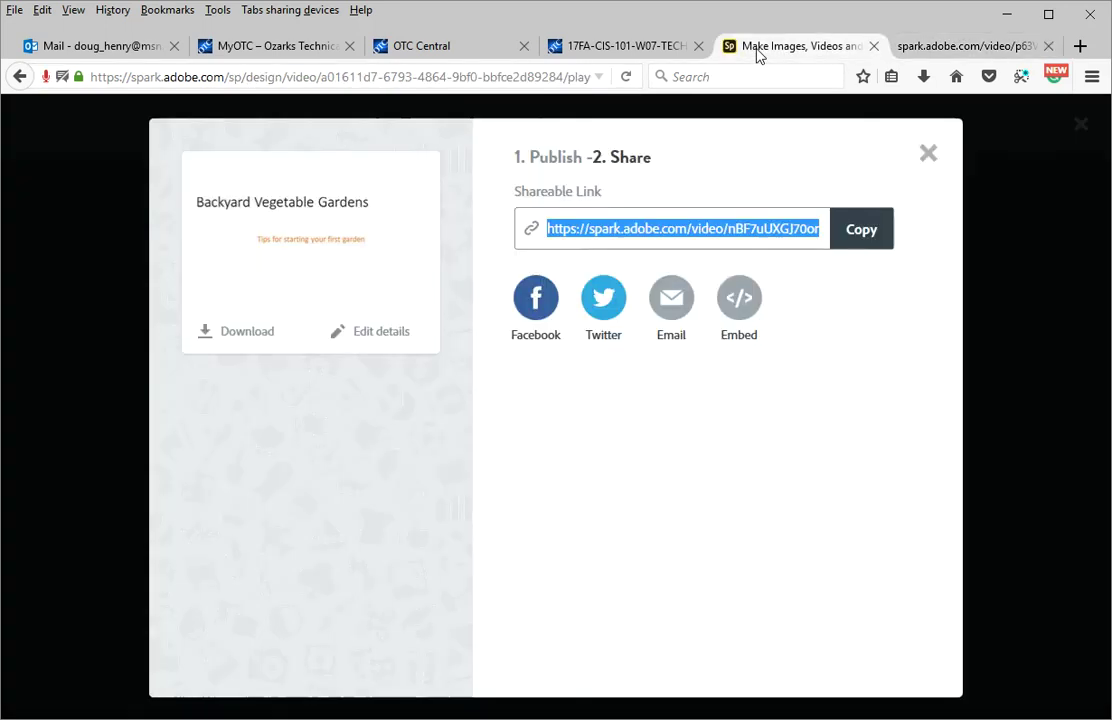
click(868, 232)
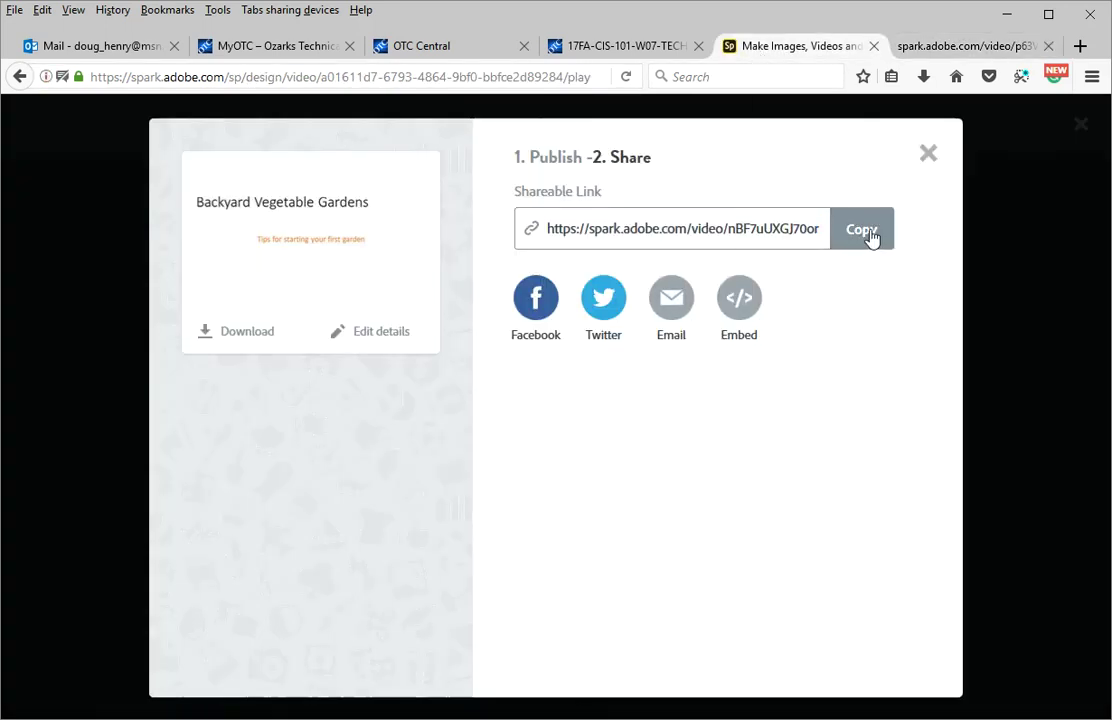
click(942, 46)
drag(365, 76, 29, 76)
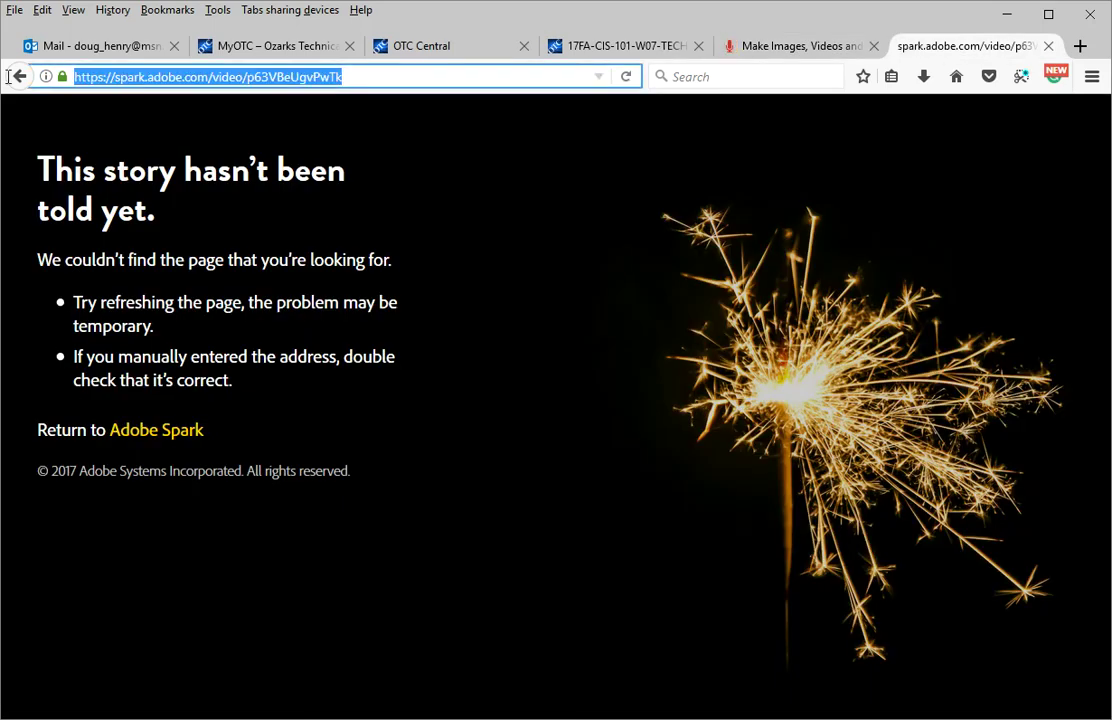
key(ctrl+v)
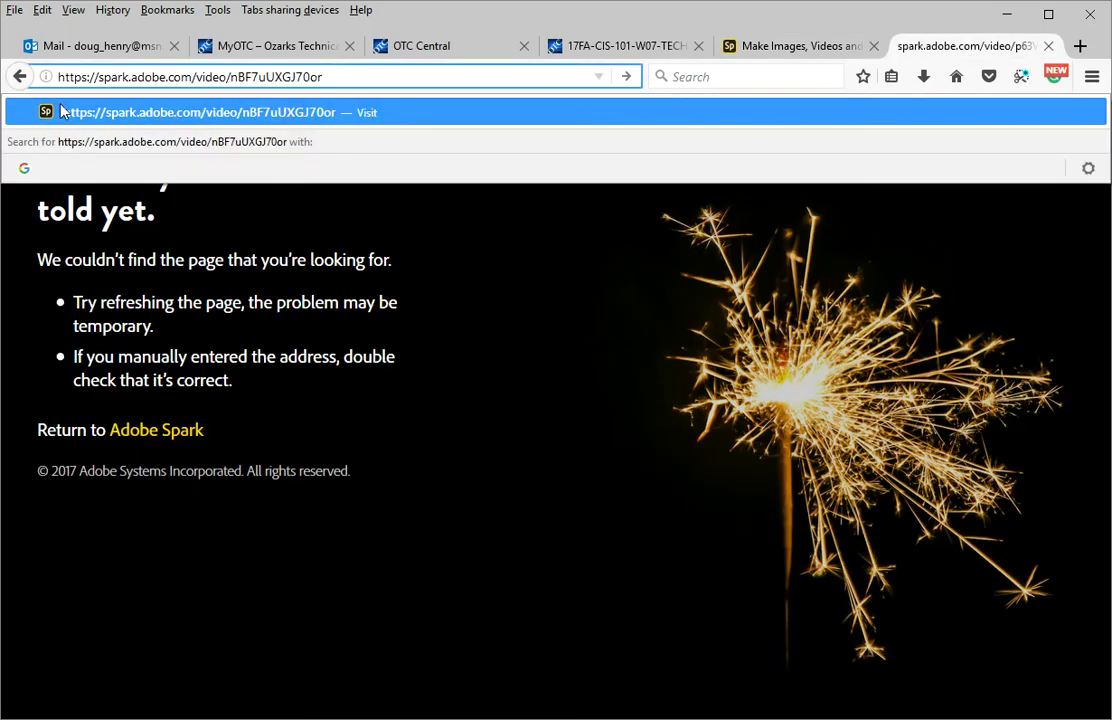
click(60, 111)
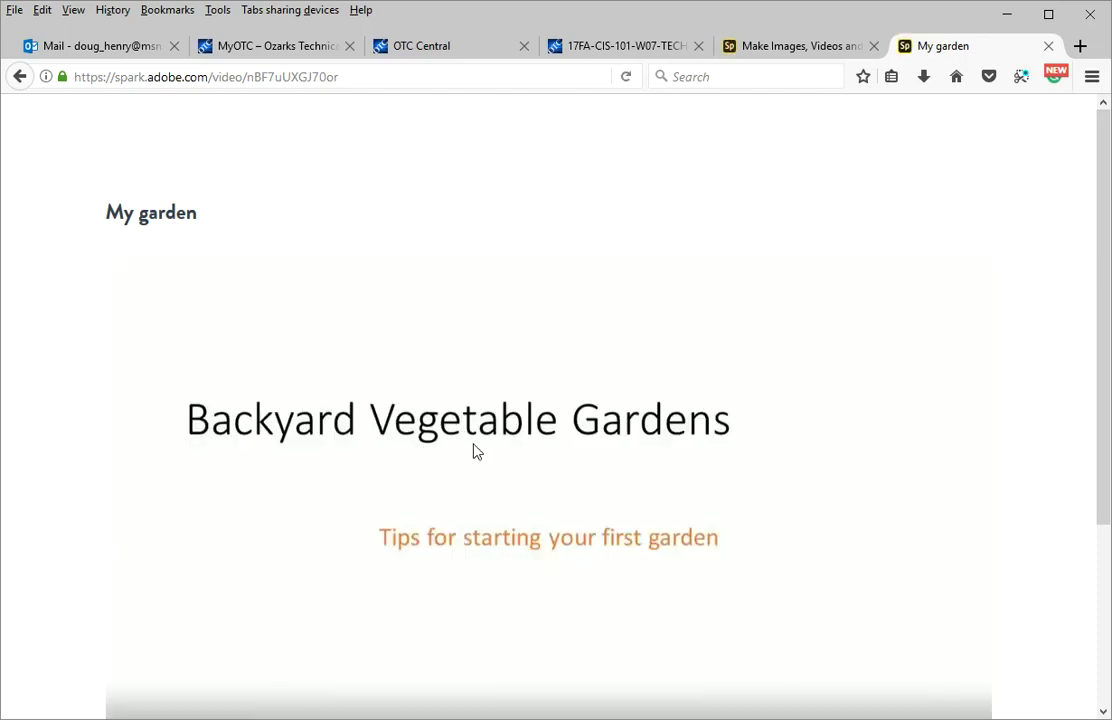
Play the published My garden video and pause at 0:11 on the 'Why plant a vegetable garden?' slide
scroll(440, 467, down, 2)
scroll(434, 464, up, 2)
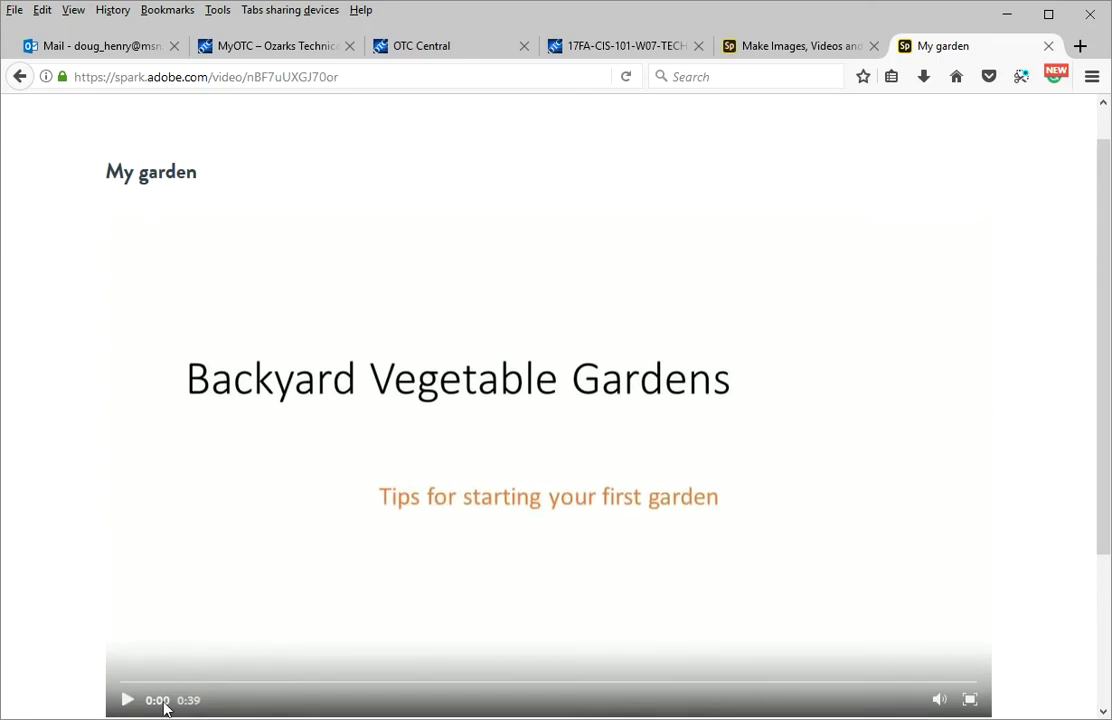
click(127, 700)
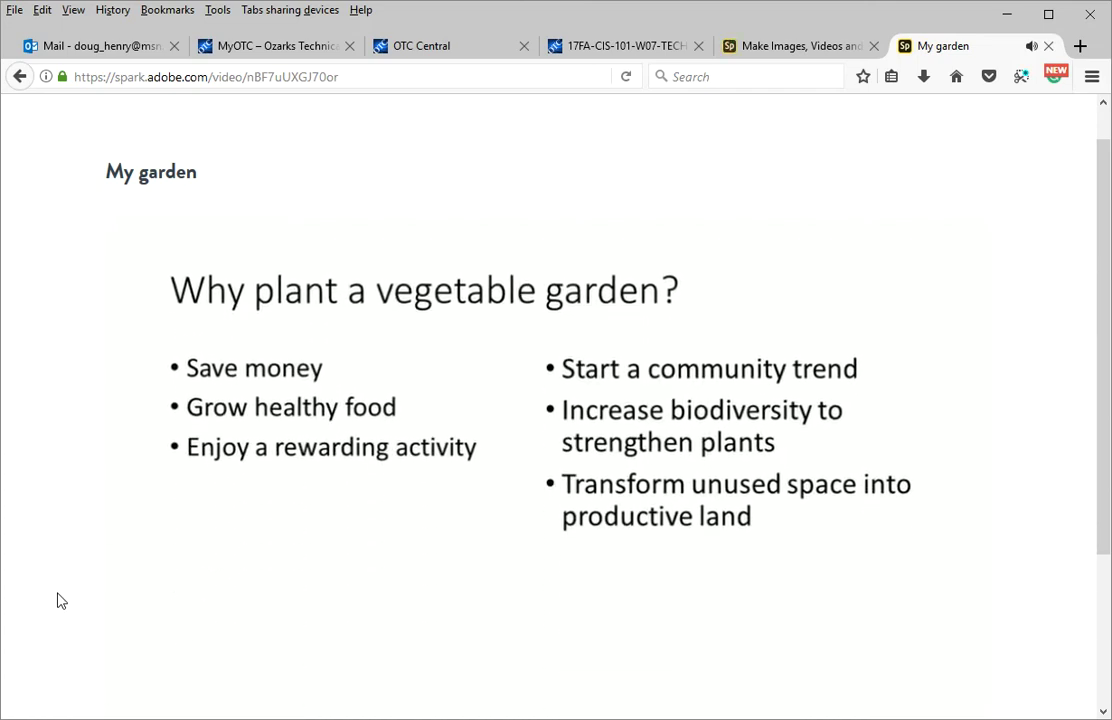
click(127, 700)
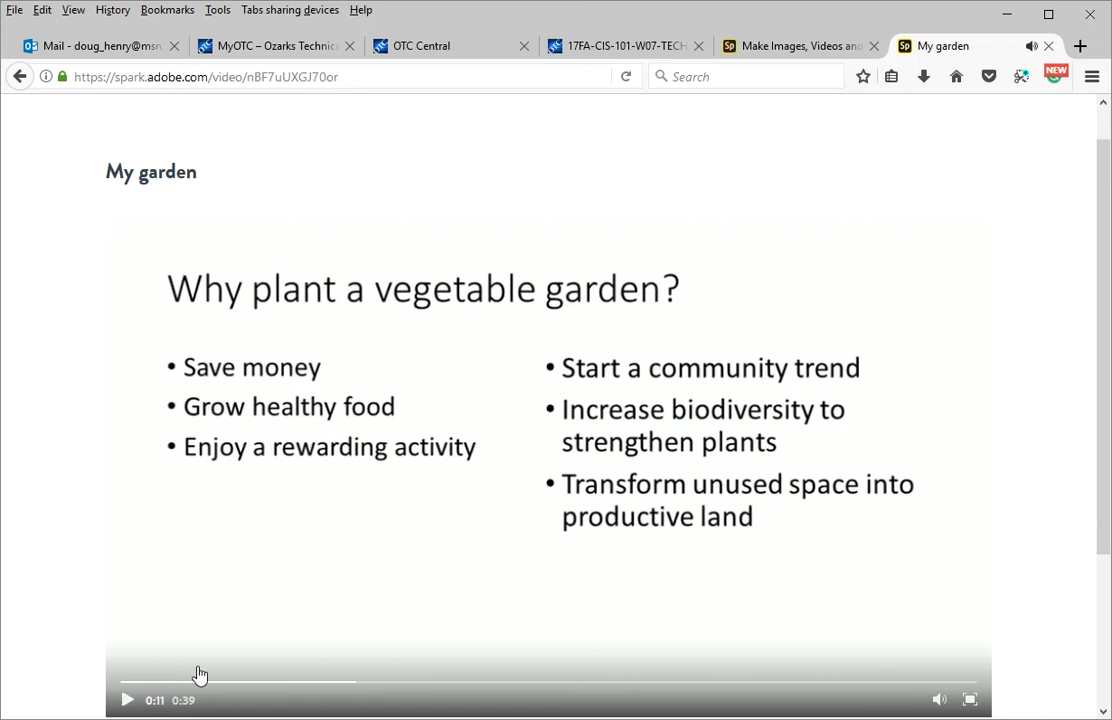